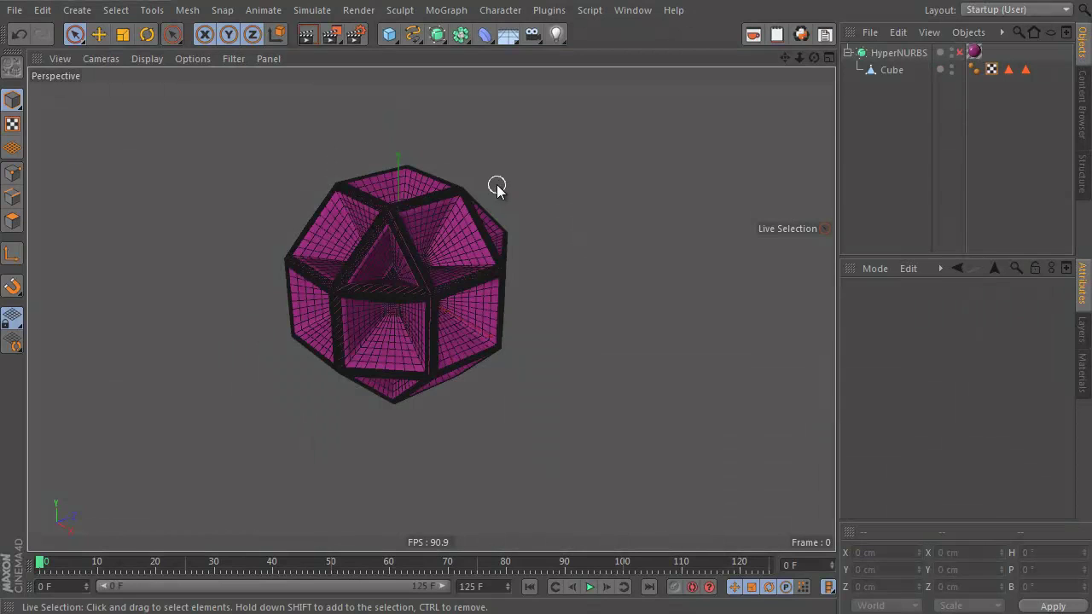
pyautogui.keyDown('alt'); pyautogui.moveTo(412, 235); pyautogui.dragTo(514, 240); pyautogui.keyUp('alt')
pyautogui.keyDown('alt'); pyautogui.moveTo(316, 280); pyautogui.dragTo(359, 276, button='right'); pyautogui.keyUp('alt')
pyautogui.keyDown('alt'); pyautogui.moveTo(358, 275); pyautogui.dragTo(433, 301); pyautogui.keyUp('alt')
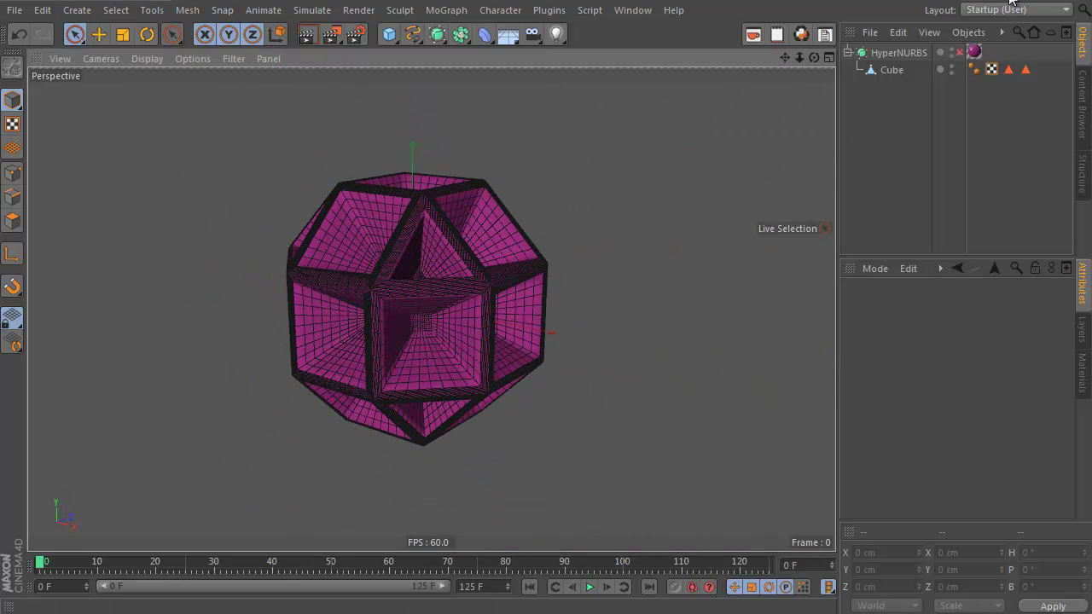
pyautogui.click(891, 53)
pyautogui.press('Delete')
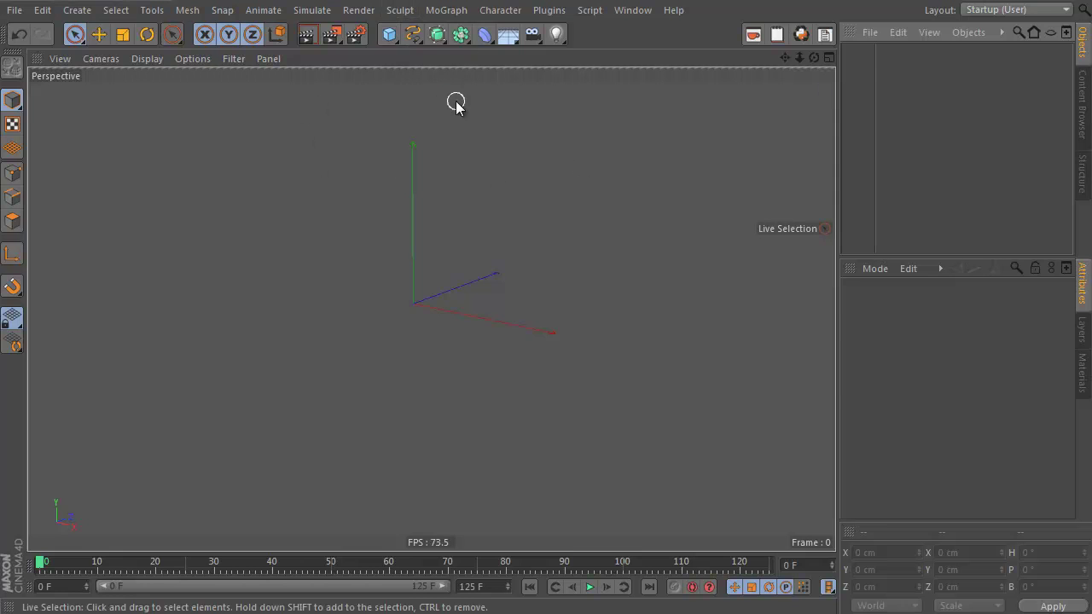
pyautogui.hotkey('ctrl', 'z')
pyautogui.click(682, 199)
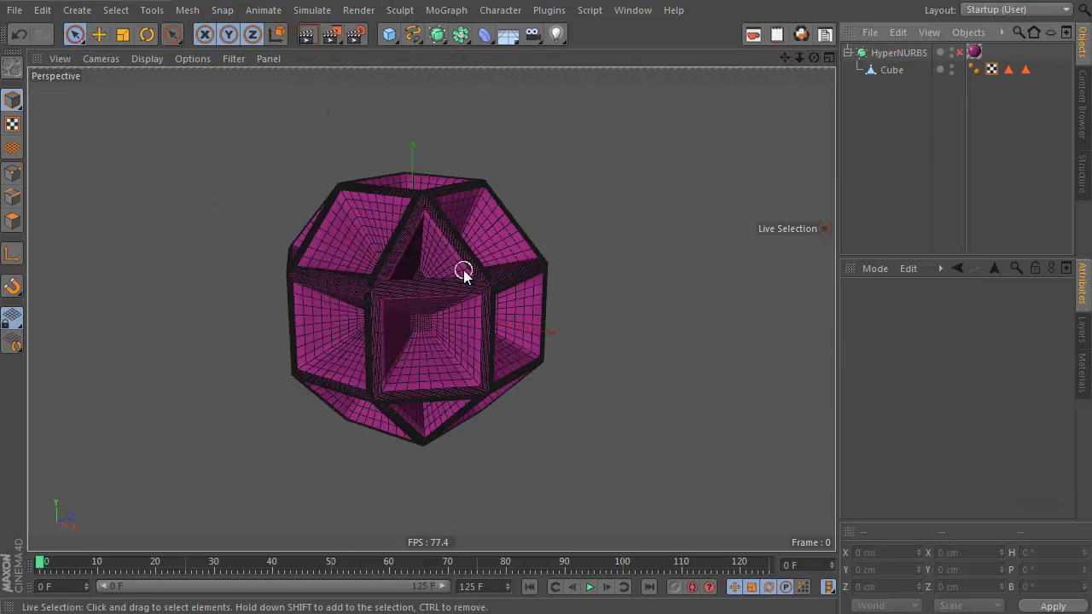
pyautogui.keyDown('alt'); pyautogui.moveTo(464, 271); pyautogui.dragTo(414, 69); pyautogui.keyUp('alt')
pyautogui.keyDown('alt'); pyautogui.moveTo(483, 281); pyautogui.dragTo(427, 176); pyautogui.keyUp('alt')
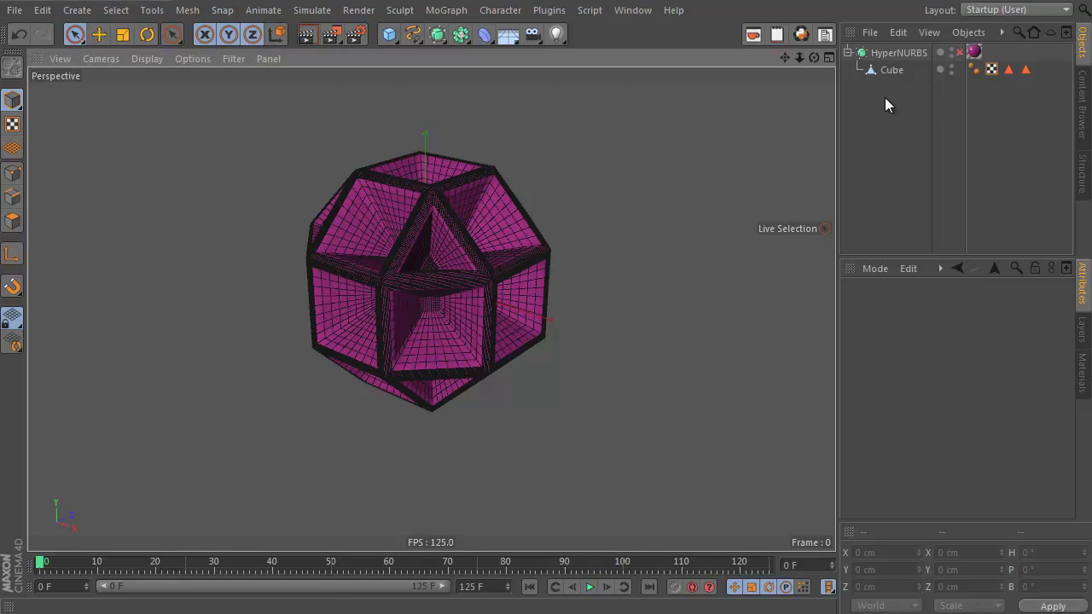
# Delete the existing HyperNURBS object with its child and add a new cube primitive
pyautogui.click(911, 52)
pyautogui.press('Delete')
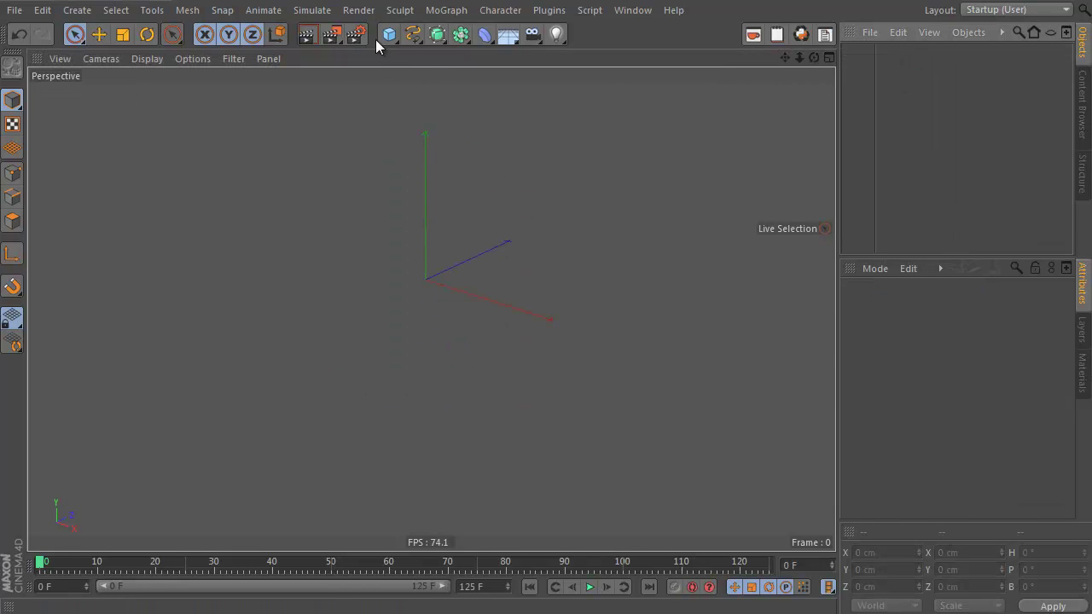
pyautogui.click(389, 34)
pyautogui.scroll(3, 541, 290)
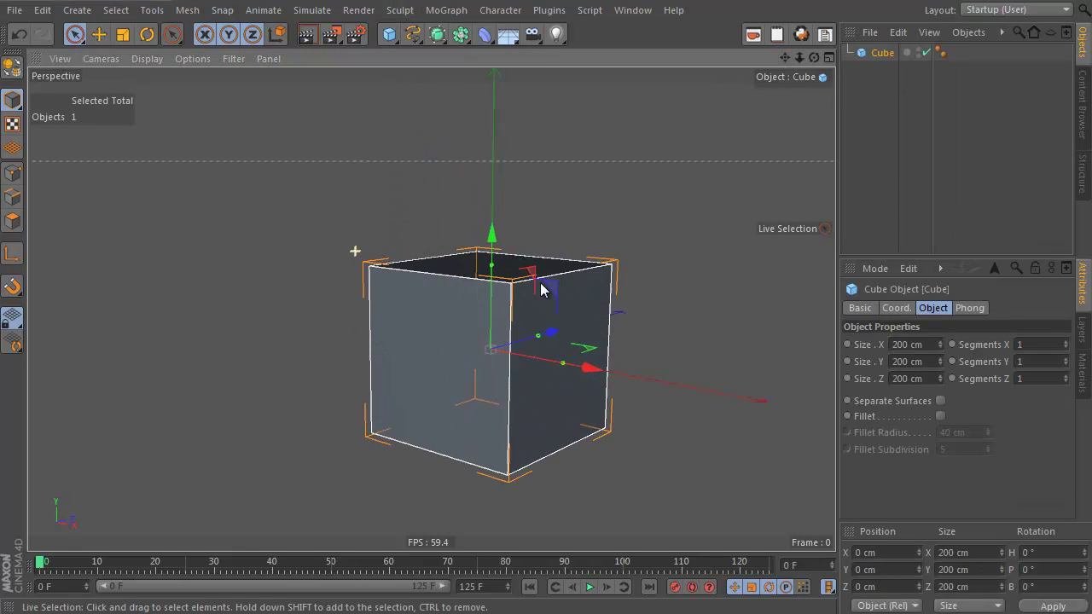
# Convert the cube primitive into an editable polygon object, keeping it at the world origin
pyautogui.press('Return')
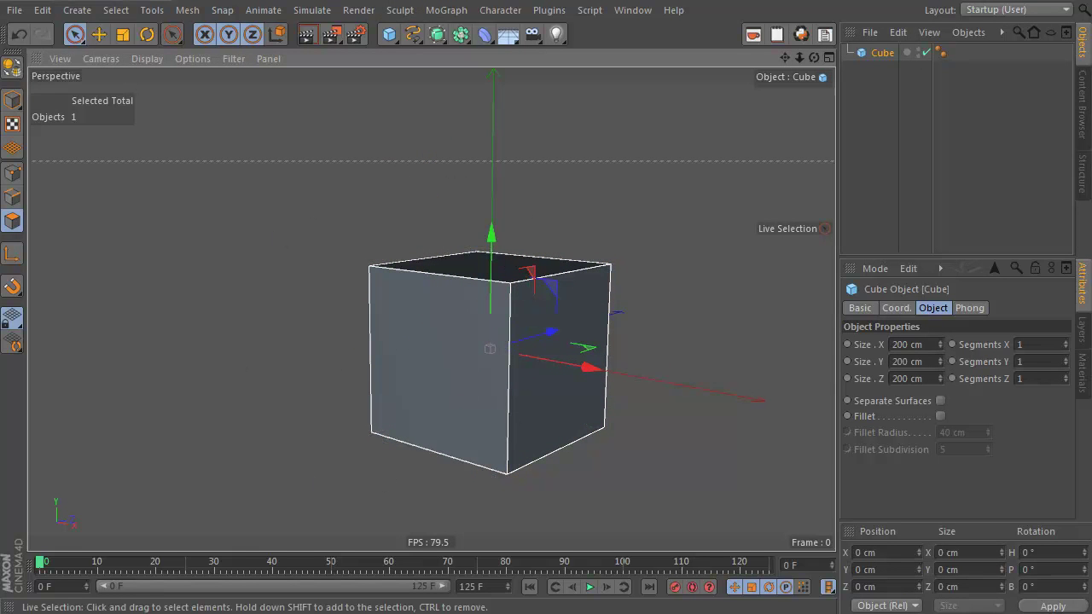
pyautogui.click(12, 100)
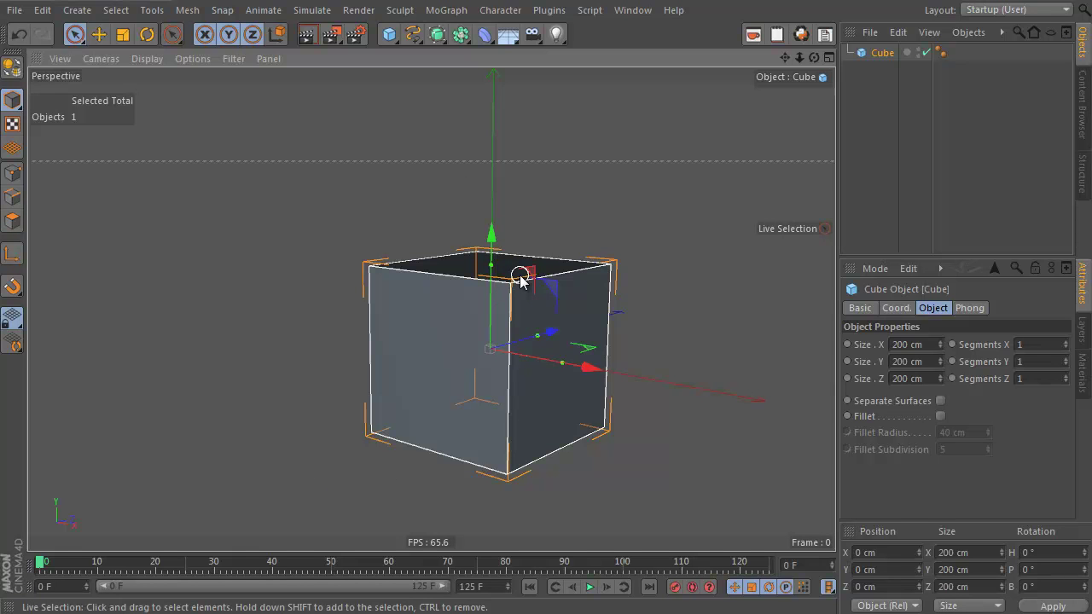
pyautogui.keyDown('alt'); pyautogui.moveTo(526, 294); pyautogui.dragTo(488, 241, button='middle'); pyautogui.keyUp('alt')
pyautogui.click(11, 72)
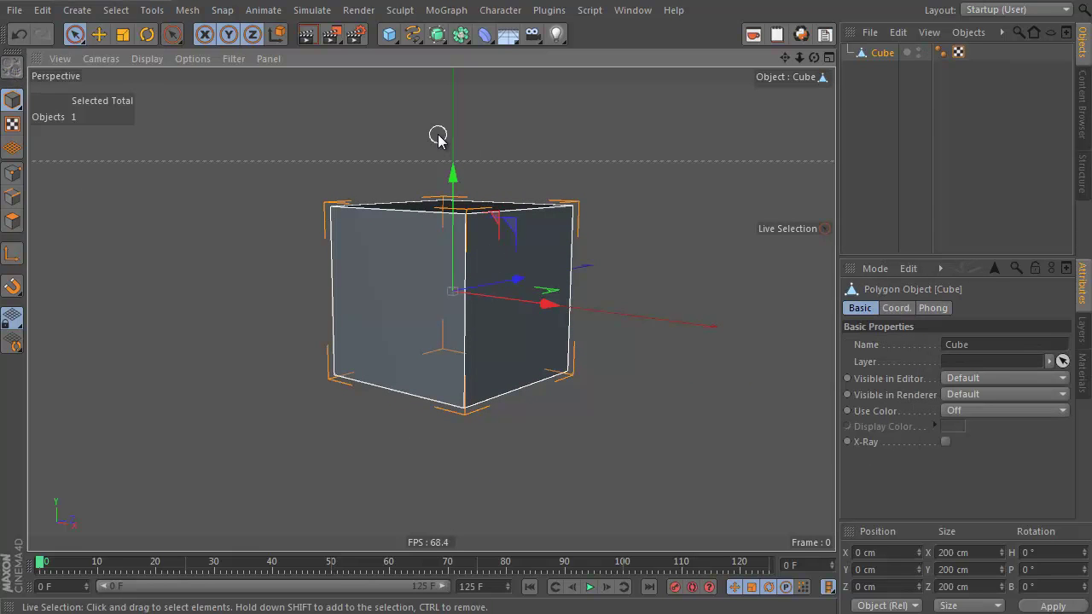
pyautogui.moveTo(458, 236); pyautogui.dragTo(475, 256)
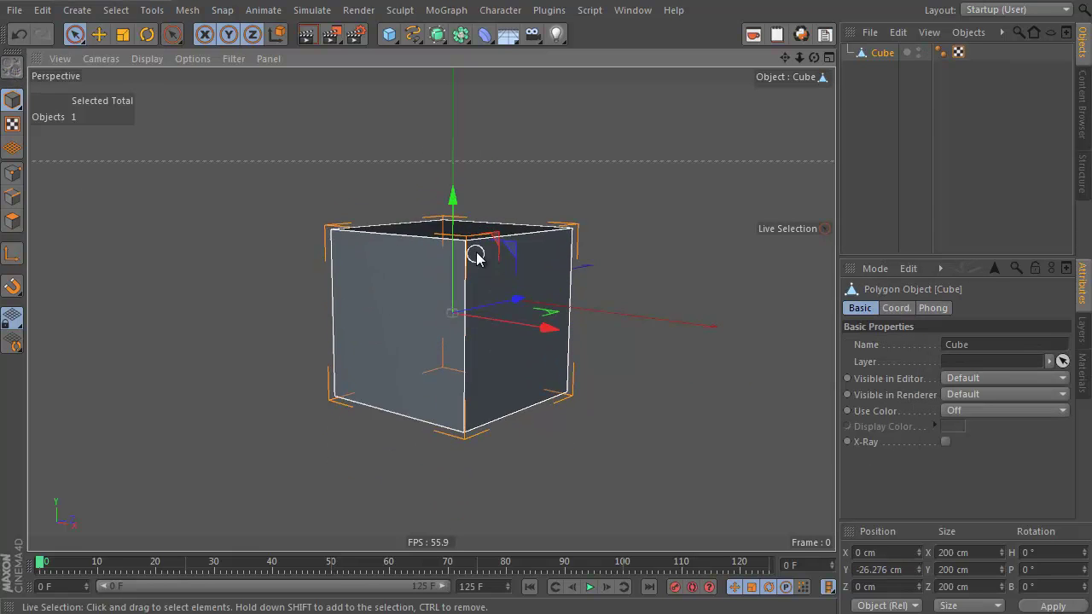
pyautogui.hotkey('ctrl', 'z')
# Switch to polygon editing and select all six faces of the cube
pyautogui.click(14, 220)
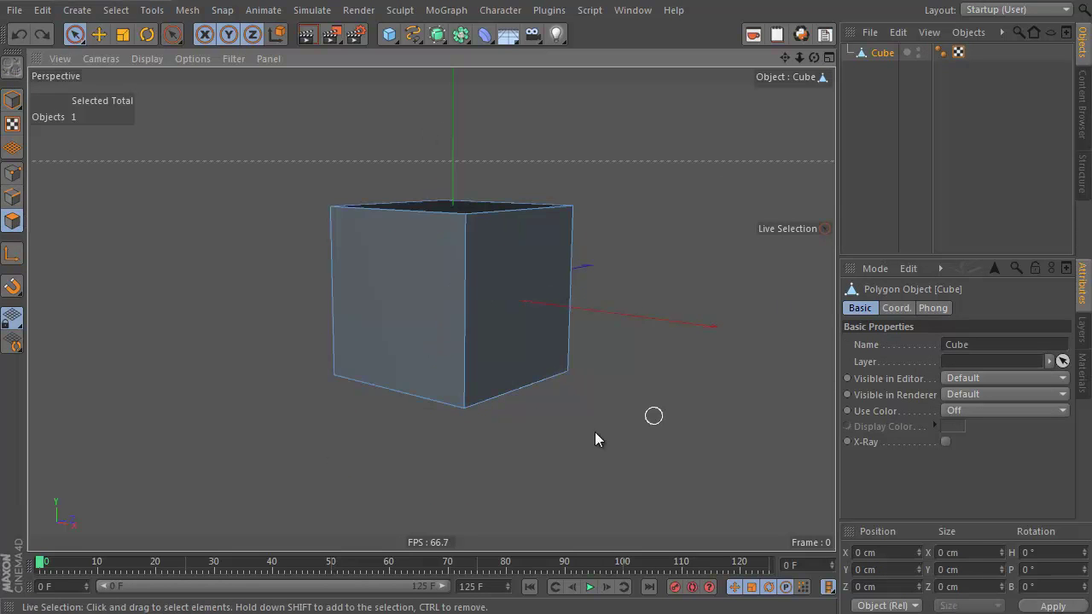
pyautogui.hotkey('ctrl', 'a')
pyautogui.keyDown('alt'); pyautogui.moveTo(419, 290); pyautogui.dragTo(472, 361); pyautogui.keyUp('alt')
# Extrude all six cube faces outward by about 153.6 cm
pyautogui.press('d')
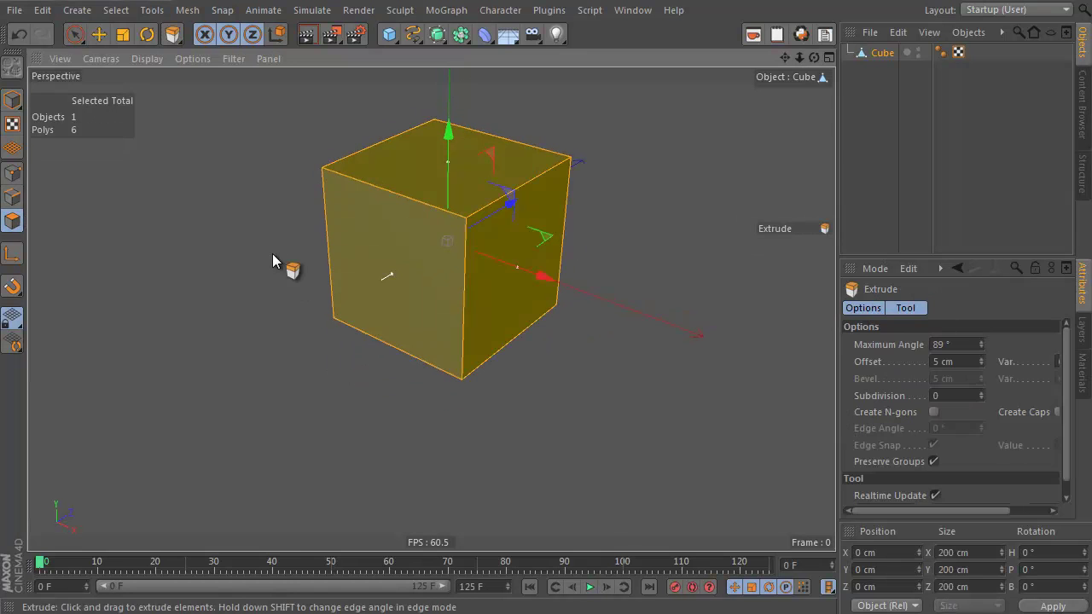
pyautogui.moveTo(293, 214); pyautogui.dragTo(751, 384)
pyautogui.keyDown('alt'); pyautogui.moveTo(751, 385); pyautogui.dragTo(440, 232); pyautogui.keyUp('alt')
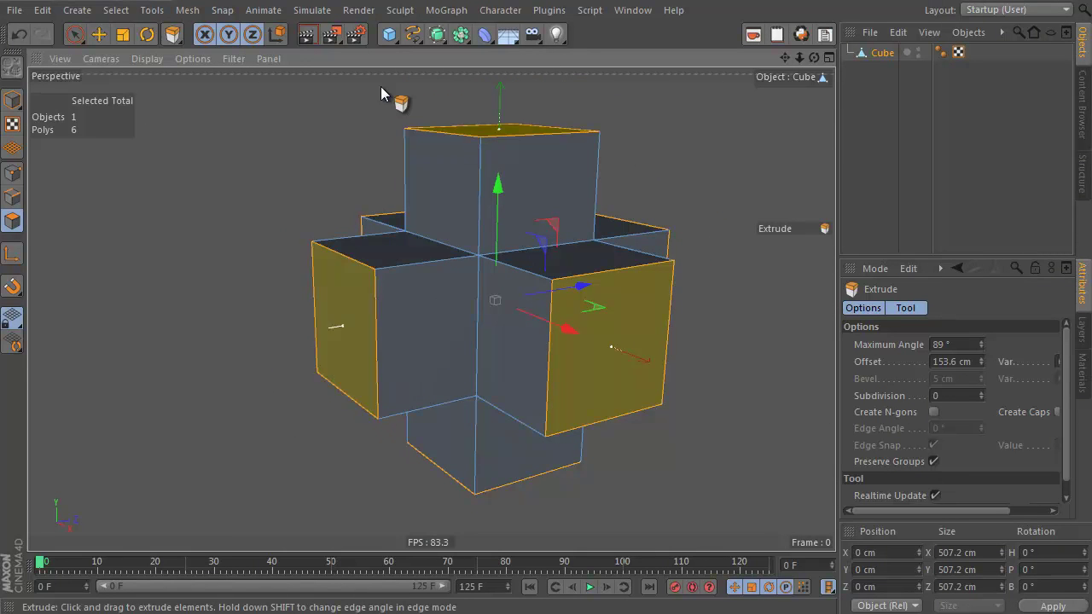
# Measure the diagonal distance from the upper block's front corner to the nearest corner of the adjacent side block
pyautogui.click(150, 10)
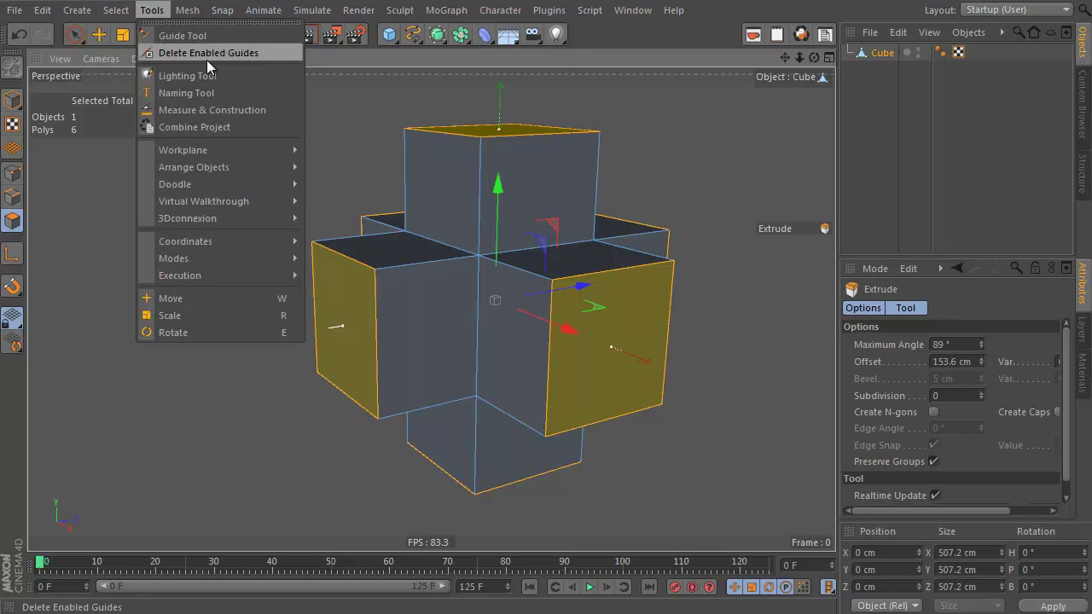
pyautogui.click(223, 109)
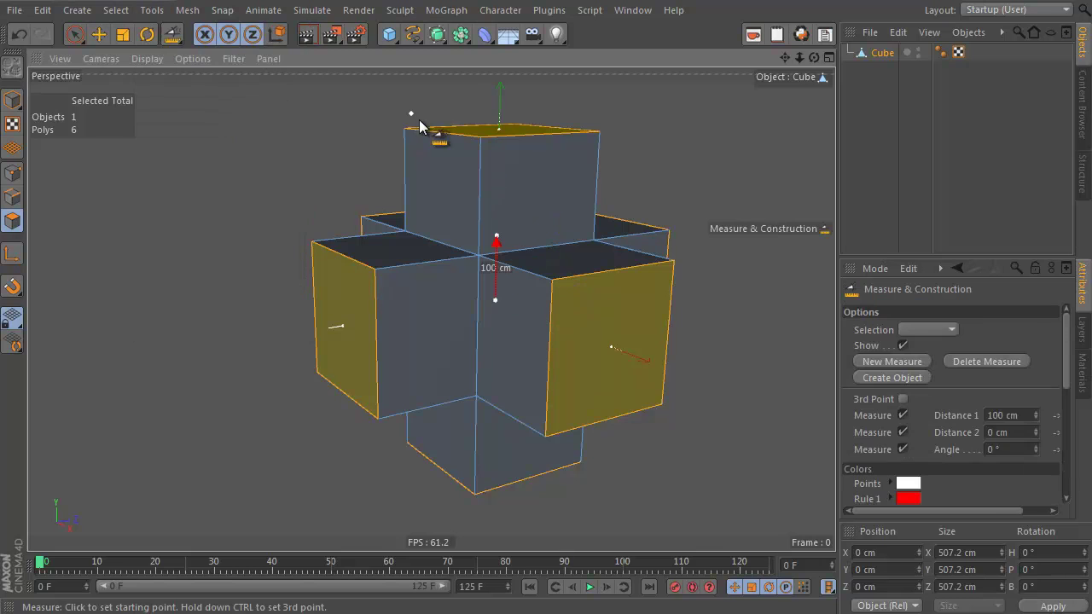
pyautogui.moveTo(495, 241); pyautogui.dragTo(483, 138)
pyautogui.moveTo(495, 301); pyautogui.dragTo(374, 266)
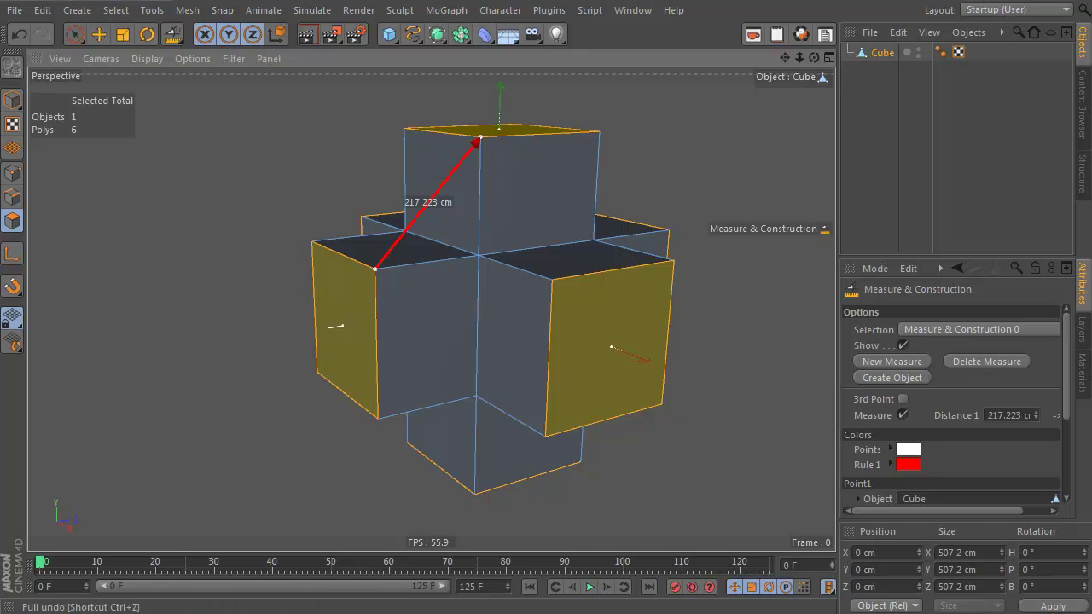
# Undo the last extrusion of the cube's six faces
pyautogui.click(18, 28)
pyautogui.click(18, 30)
pyautogui.click(47, 37)
pyautogui.click(320, 197)
pyautogui.click(383, 187)
pyautogui.click(347, 251)
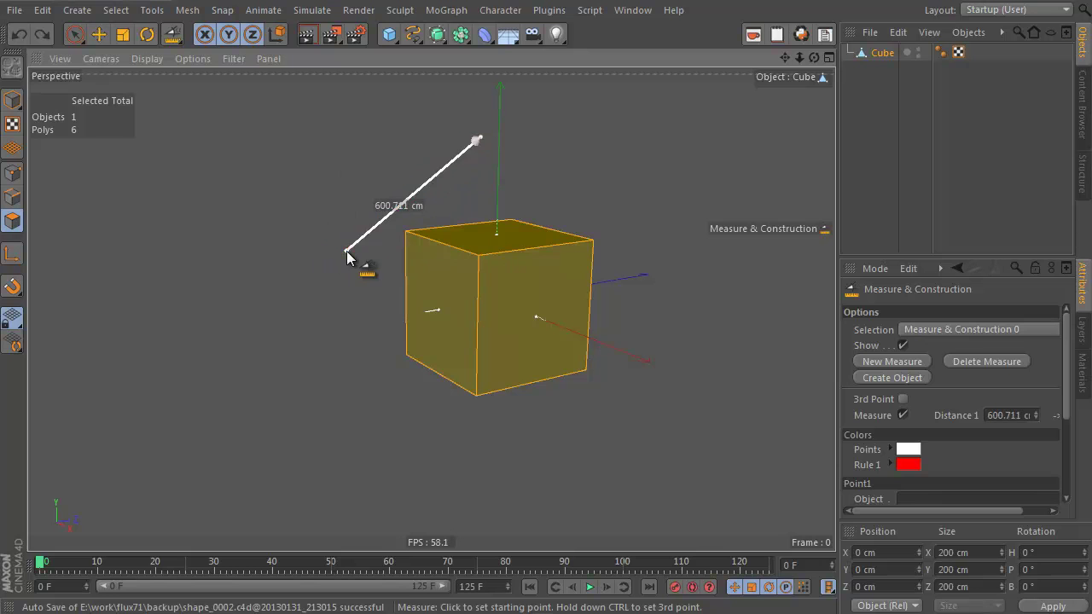
# Extrude all six cube faces outward by 140 cm and measure the diagonal between the upper and side blocks' nearest corners
pyautogui.press('d')
pyautogui.moveTo(485, 268); pyautogui.dragTo(750, 385)
pyautogui.click(152, 12)
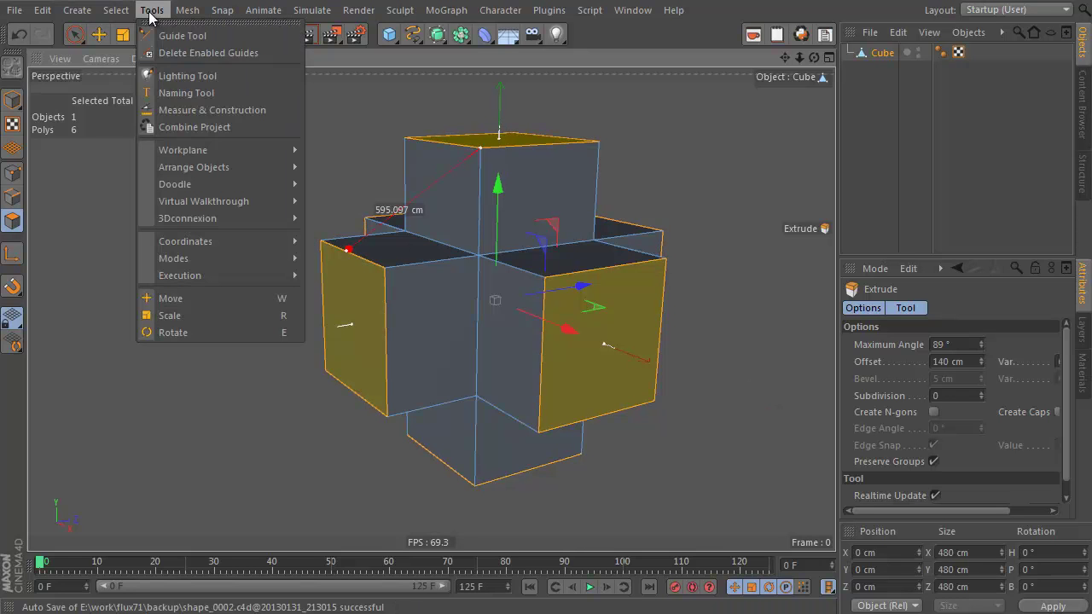
pyautogui.click(224, 114)
pyautogui.moveTo(348, 251); pyautogui.dragTo(385, 269)
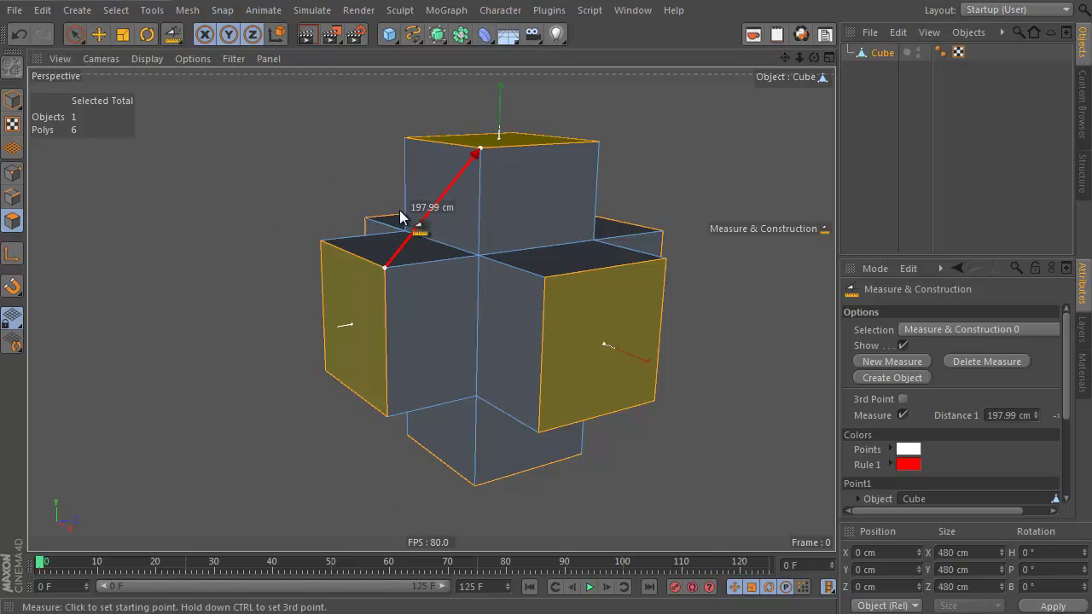
# Store the six selected outer faces as a polygon selection on the cube
pyautogui.keyDown('alt'); pyautogui.moveTo(378, 219); pyautogui.dragTo(647, 253); pyautogui.keyUp('alt')
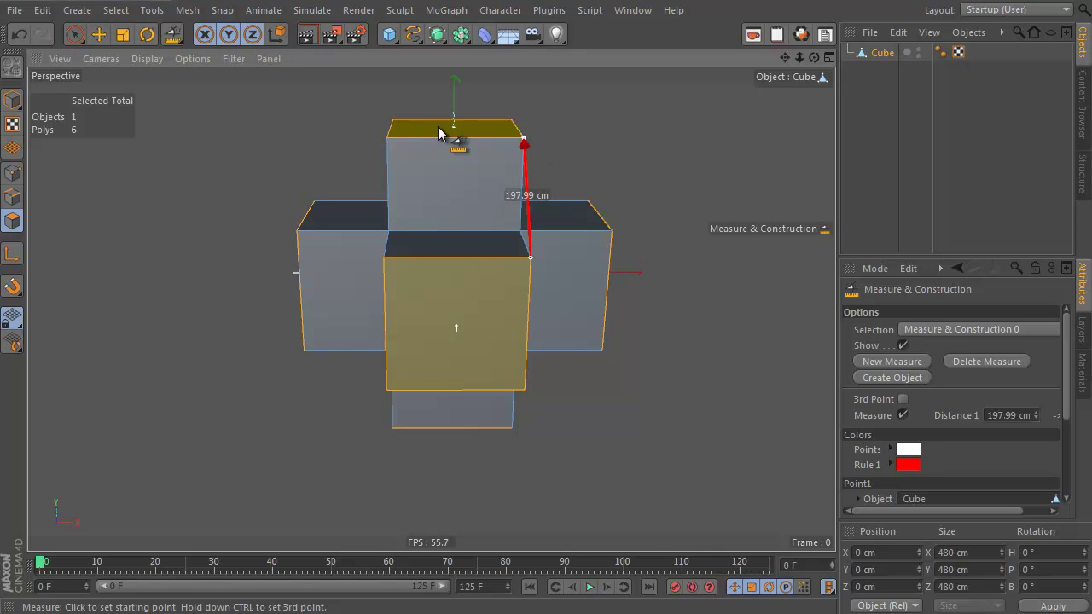
pyautogui.keyDown('alt'); pyautogui.moveTo(505, 302); pyautogui.dragTo(492, 275); pyautogui.keyUp('alt')
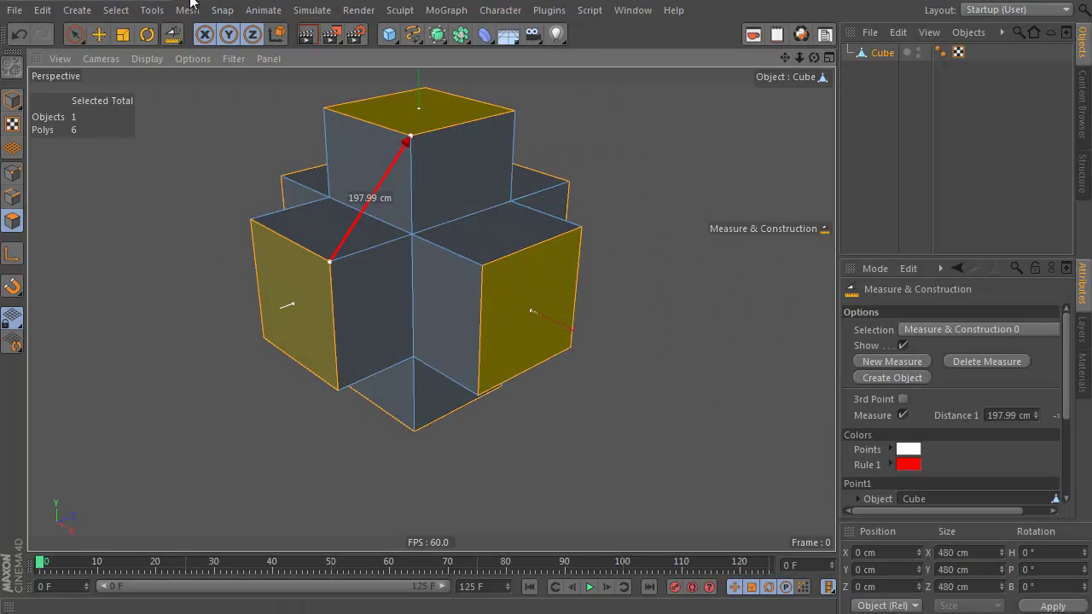
pyautogui.click(116, 10)
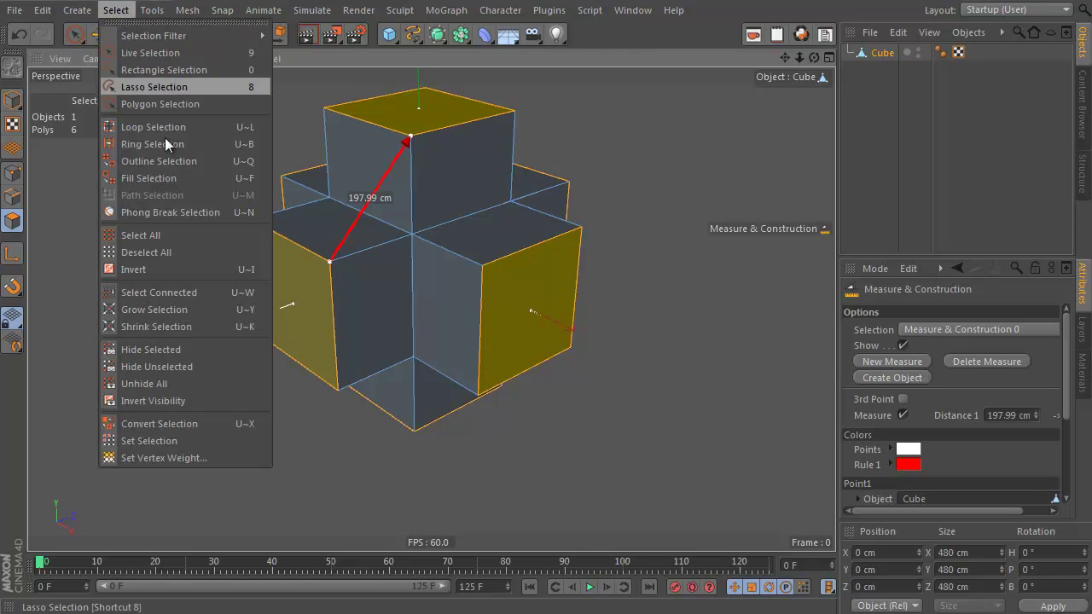
pyautogui.click(197, 443)
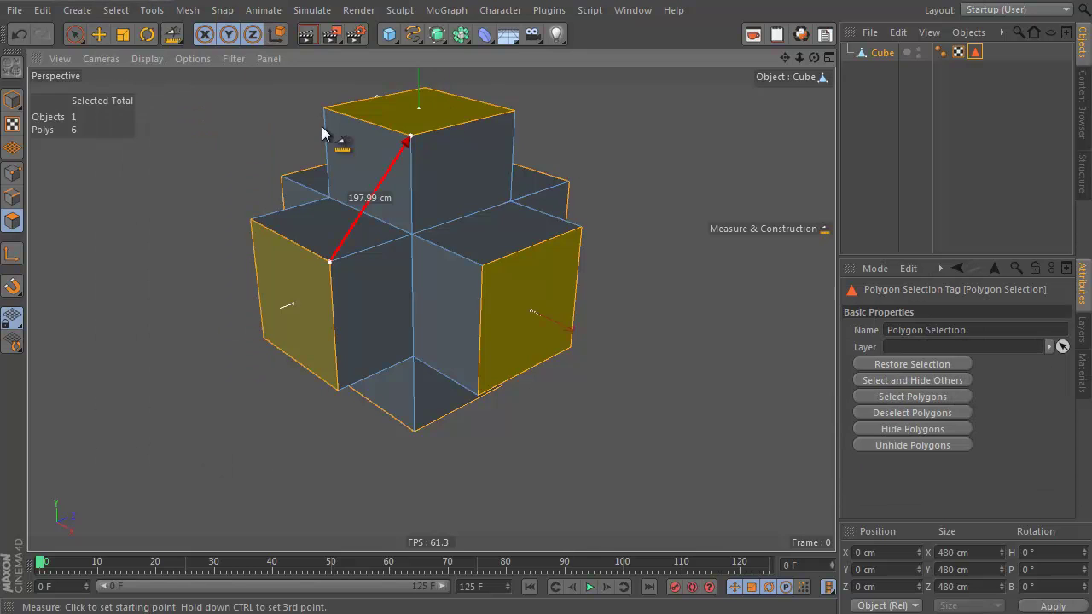
# Test the stored polygon selection by live-selecting several side faces of the blocks and restoring the outer-face selection
pyautogui.click(74, 35)
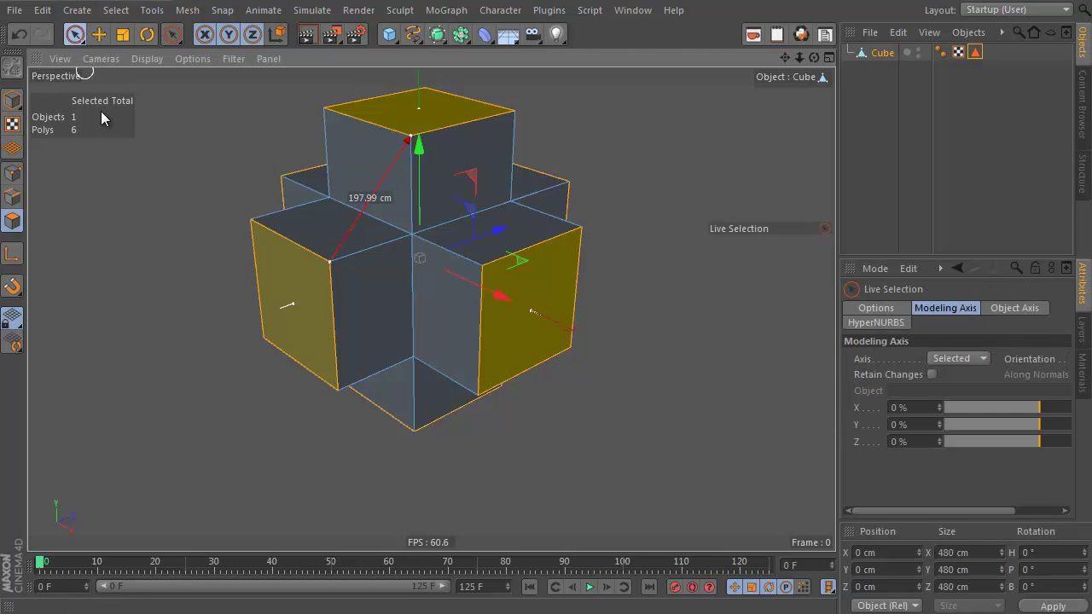
pyautogui.click(146, 207)
pyautogui.moveTo(437, 224); pyautogui.dragTo(408, 243)
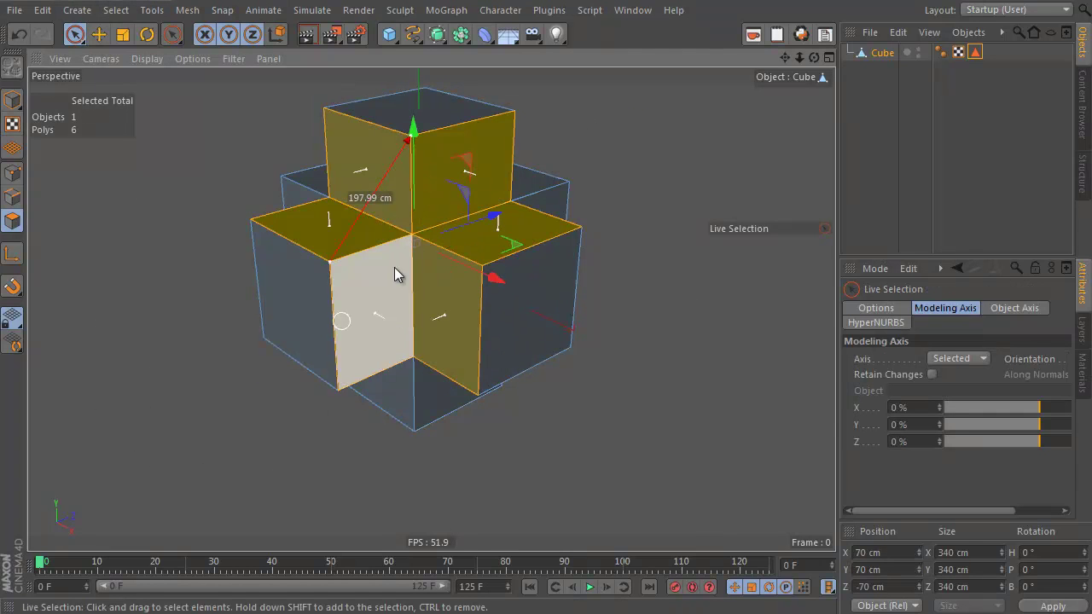
pyautogui.click(976, 52)
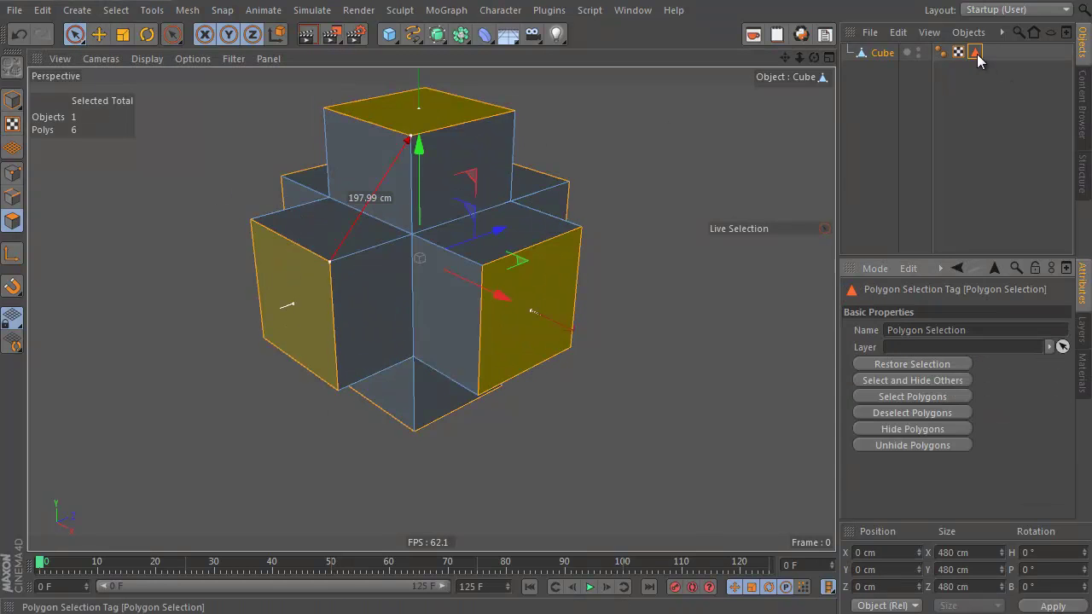
# Invert the selection from the six outer faces to all connecting side faces of the blocks and delete them
pyautogui.rightClick(571, 137)
pyautogui.press('u')
pyautogui.press('i')
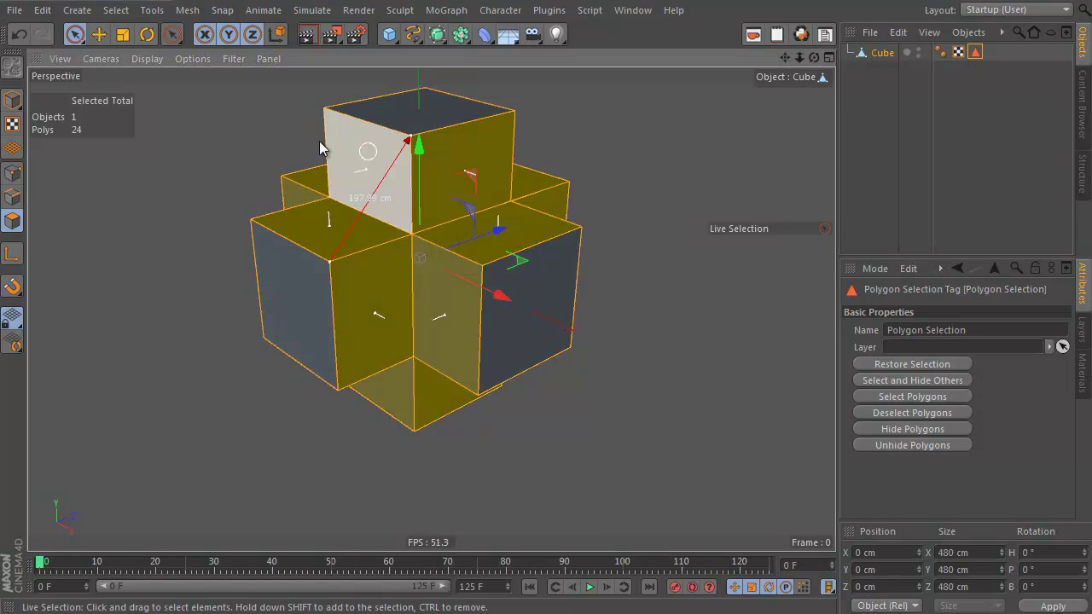
pyautogui.click(120, 11)
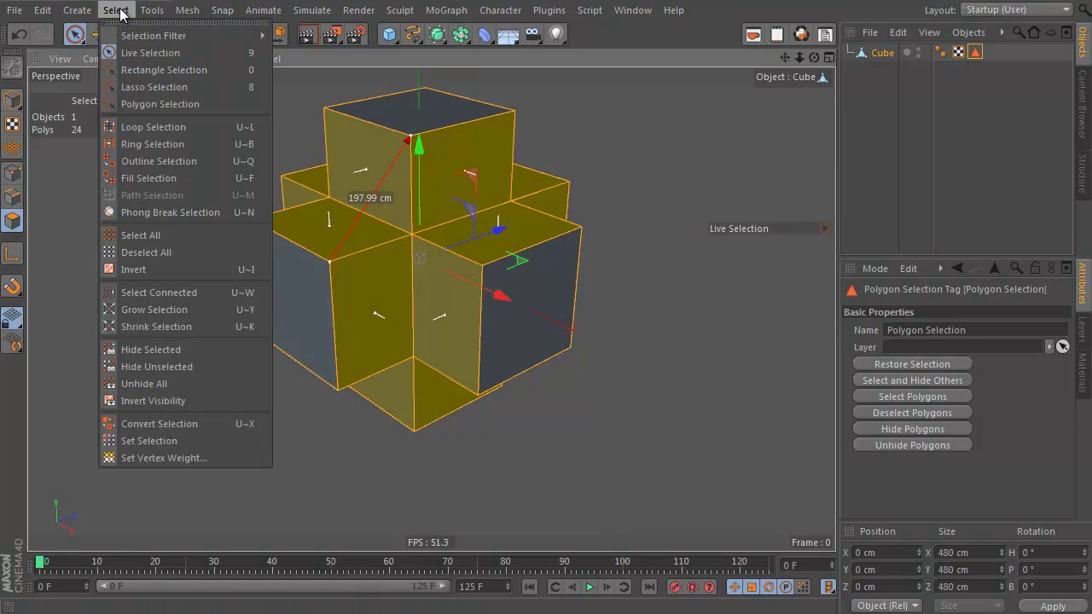
pyautogui.click(186, 267)
pyautogui.press('i')
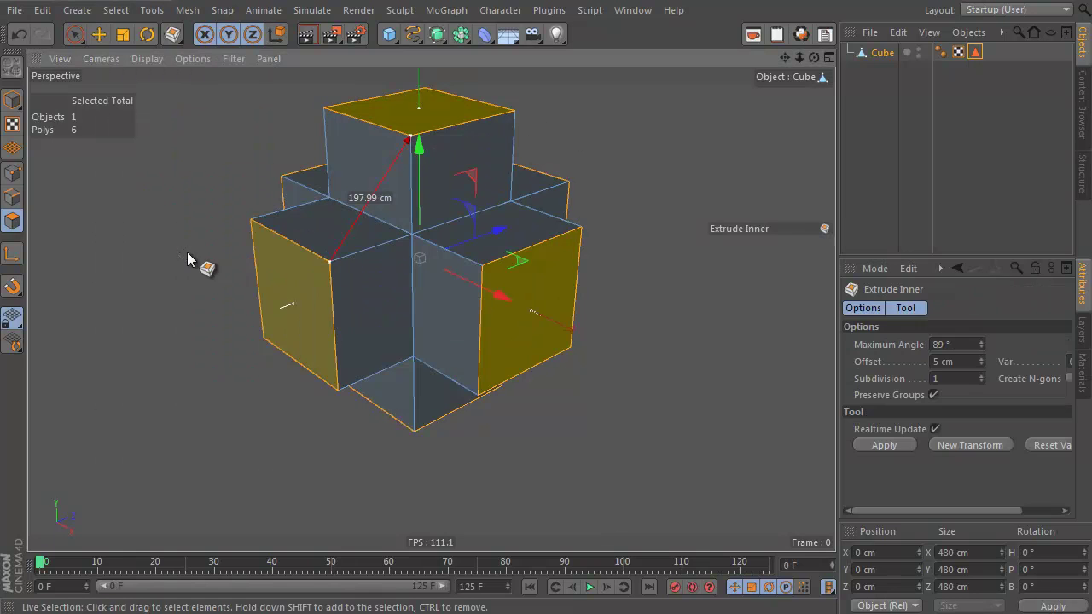
pyautogui.press('u')
pyautogui.press('i')
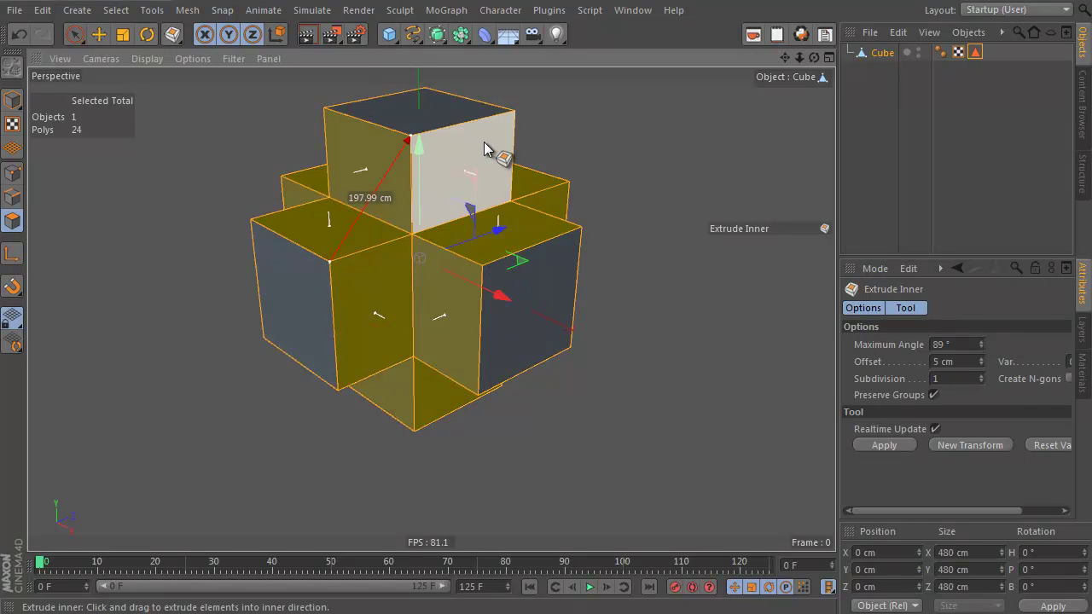
pyautogui.press('Delete')
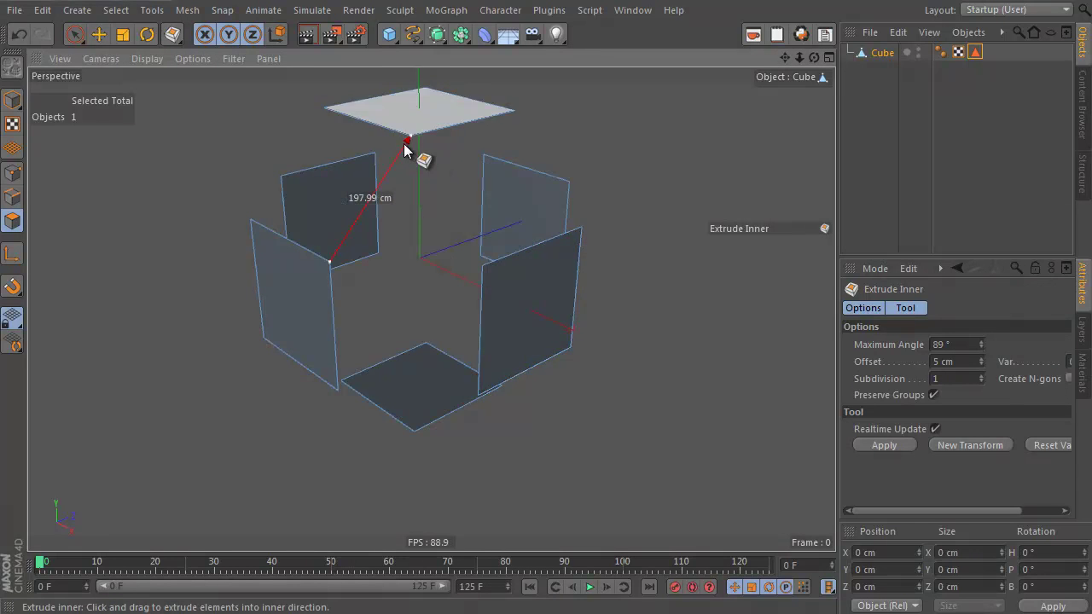
# Delete the distance measurement using the Measure & Construction tool
pyautogui.click(152, 10)
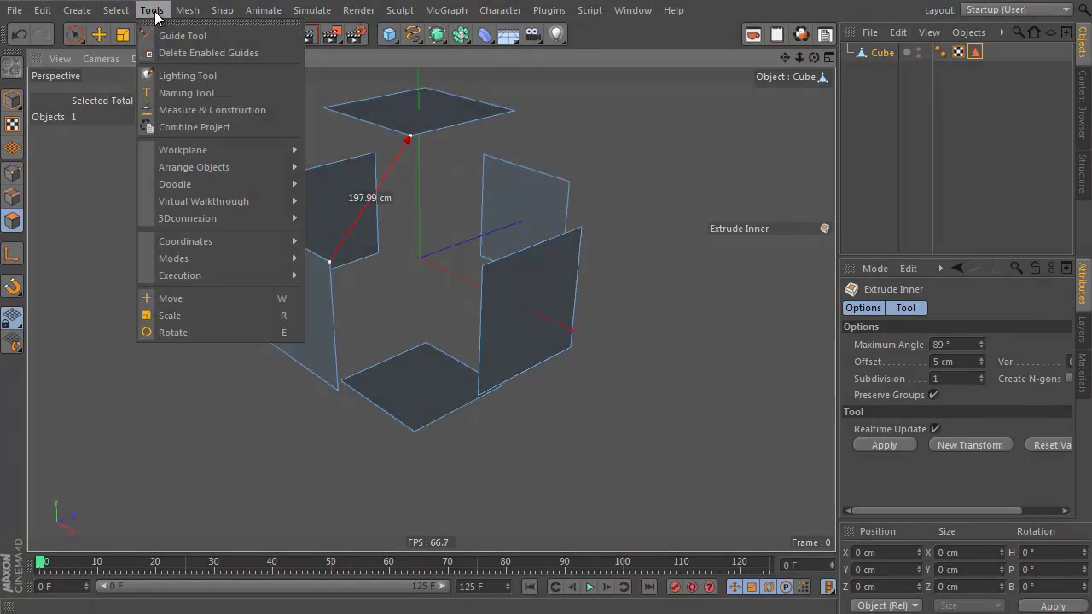
pyautogui.click(202, 109)
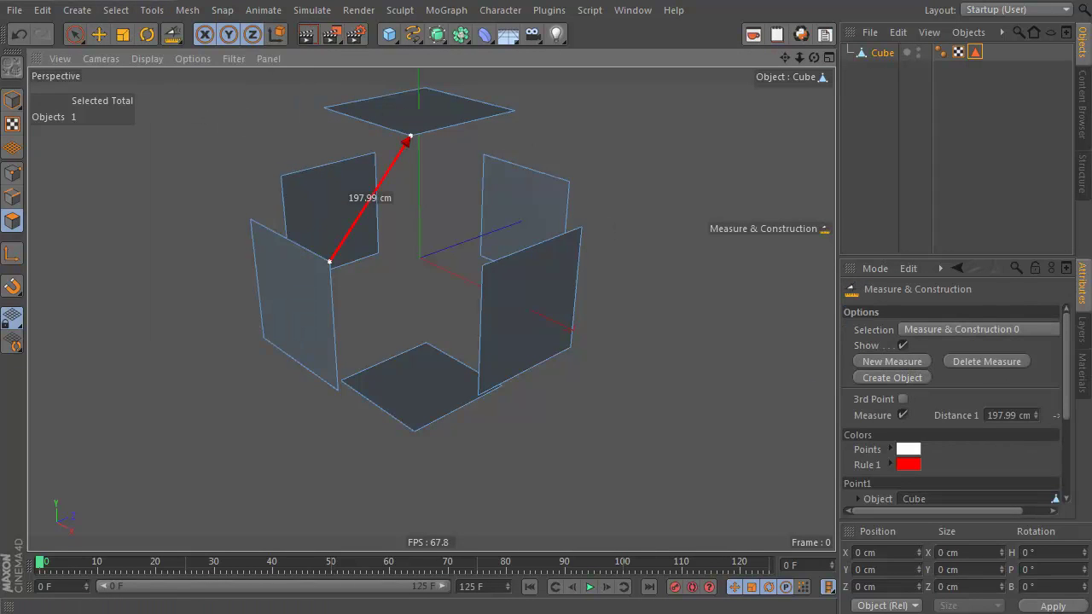
pyautogui.click(983, 364)
# In edge mode, bridge the first pairs of facing edges between the top, side and bottom squares
pyautogui.click(15, 199)
pyautogui.rightClick(407, 147)
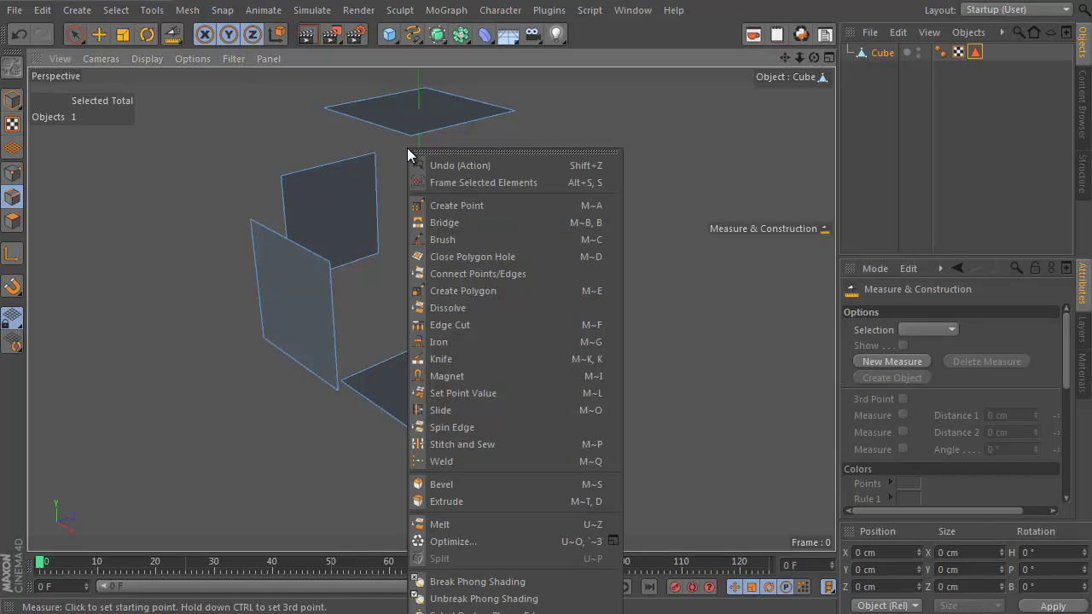
pyautogui.click(457, 222)
pyautogui.moveTo(368, 128); pyautogui.dragTo(328, 253)
pyautogui.moveTo(436, 131); pyautogui.dragTo(538, 237)
pyautogui.moveTo(343, 337); pyautogui.dragTo(396, 212)
pyautogui.moveTo(518, 375); pyautogui.dragTo(515, 456)
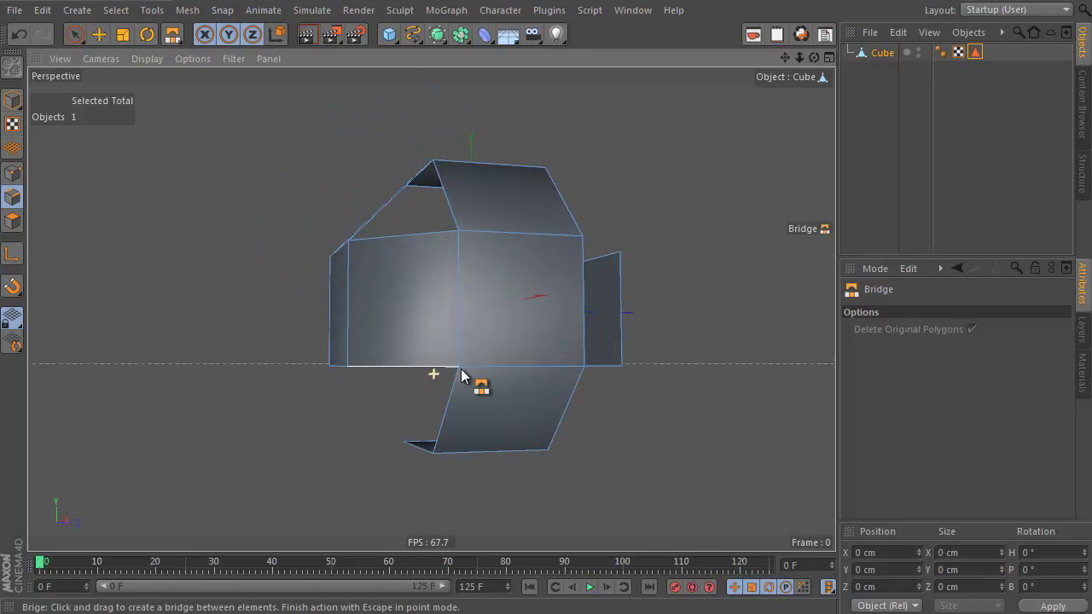
# Bridge the remaining facing edges between neighbouring squares all around the ball, leaving only the triangular corner gaps open
pyautogui.keyDown('alt'); pyautogui.moveTo(434, 374); pyautogui.dragTo(317, 351); pyautogui.keyUp('alt')
pyautogui.moveTo(335, 401); pyautogui.dragTo(465, 307)
pyautogui.moveTo(312, 146); pyautogui.dragTo(266, 227)
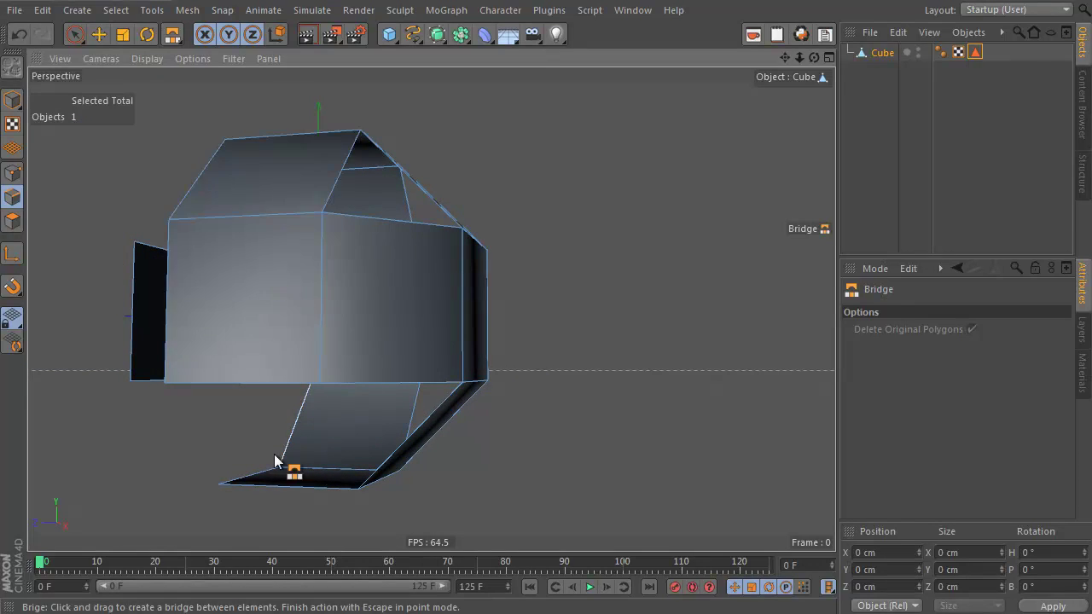
pyautogui.moveTo(285, 483); pyautogui.dragTo(285, 483)
pyautogui.keyDown('alt'); pyautogui.moveTo(285, 483); pyautogui.dragTo(384, 279); pyautogui.keyUp('alt')
pyautogui.moveTo(217, 278)
pyautogui.mouseDown()
pyautogui.moveTo(405, 290)
pyautogui.moveTo(397, 292)
pyautogui.mouseUp()
pyautogui.moveTo(286, 103); pyautogui.dragTo(191, 231)
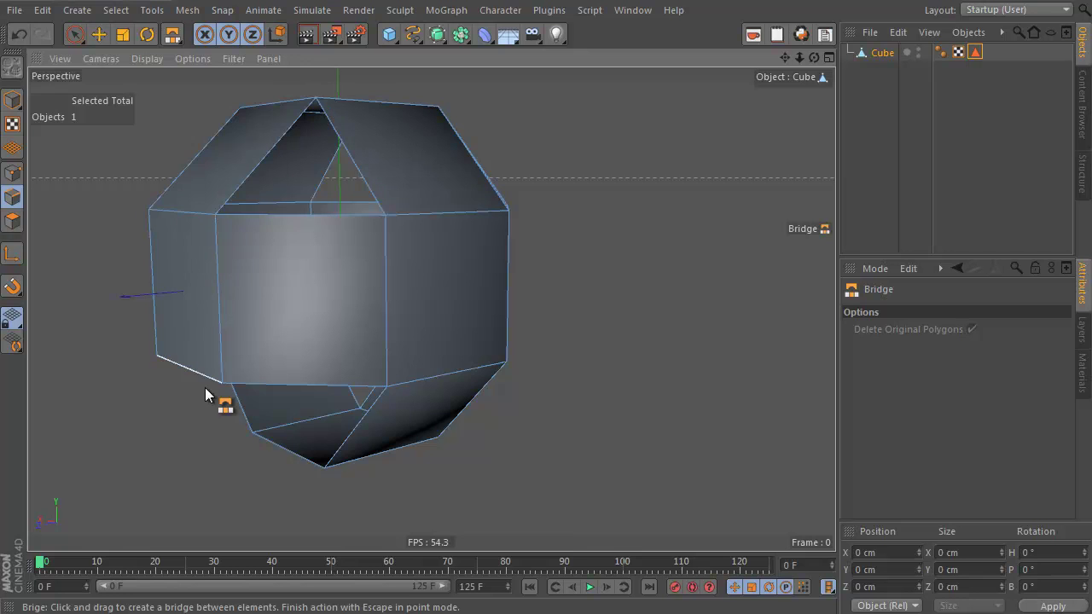
pyautogui.moveTo(229, 394); pyautogui.dragTo(251, 416)
pyautogui.keyDown('alt'); pyautogui.moveTo(251, 416); pyautogui.dragTo(492, 271); pyautogui.keyUp('alt')
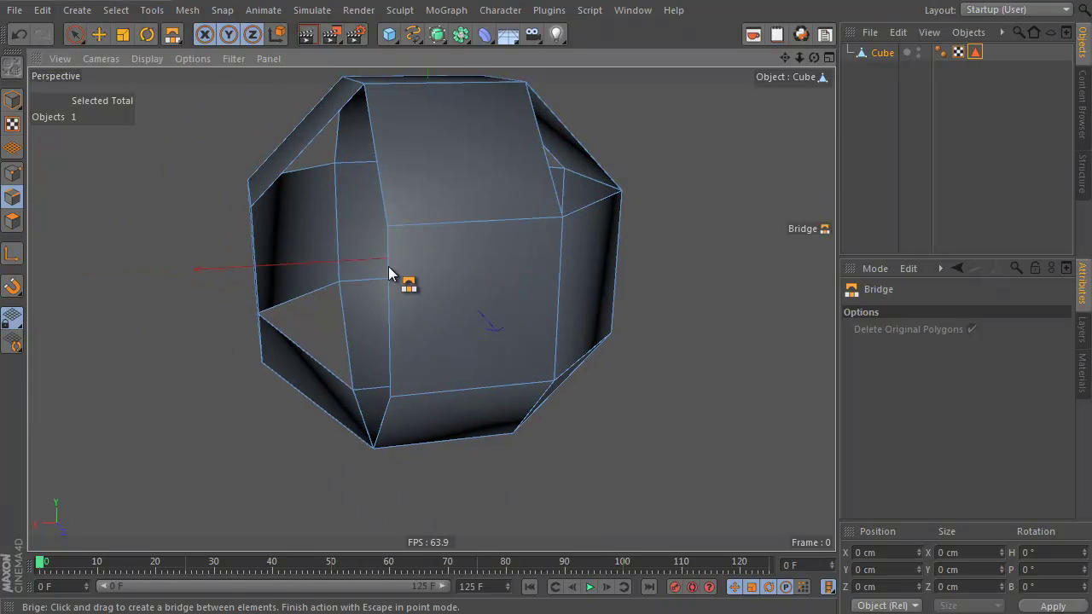
pyautogui.keyDown('alt'); pyautogui.moveTo(255, 267); pyautogui.dragTo(395, 276); pyautogui.keyUp('alt')
pyautogui.moveTo(329, 284); pyautogui.dragTo(495, 293)
# Fill one upper triangular corner gap with the Create Polygon tool, using its three corner points
pyautogui.keyDown('alt'); pyautogui.moveTo(520, 186); pyautogui.dragTo(475, 281); pyautogui.keyUp('alt')
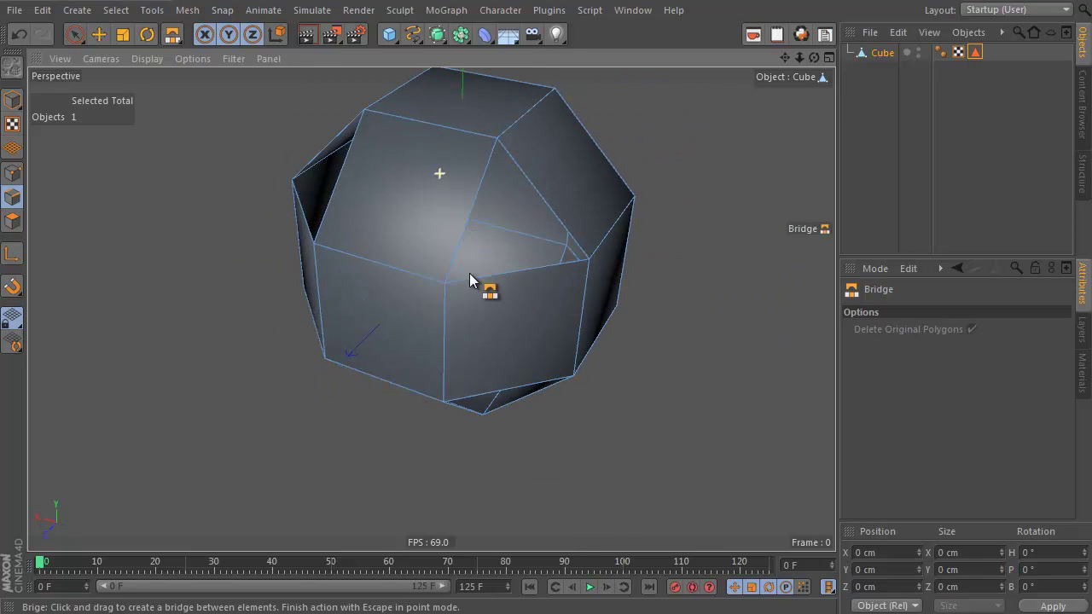
pyautogui.rightClick(591, 150)
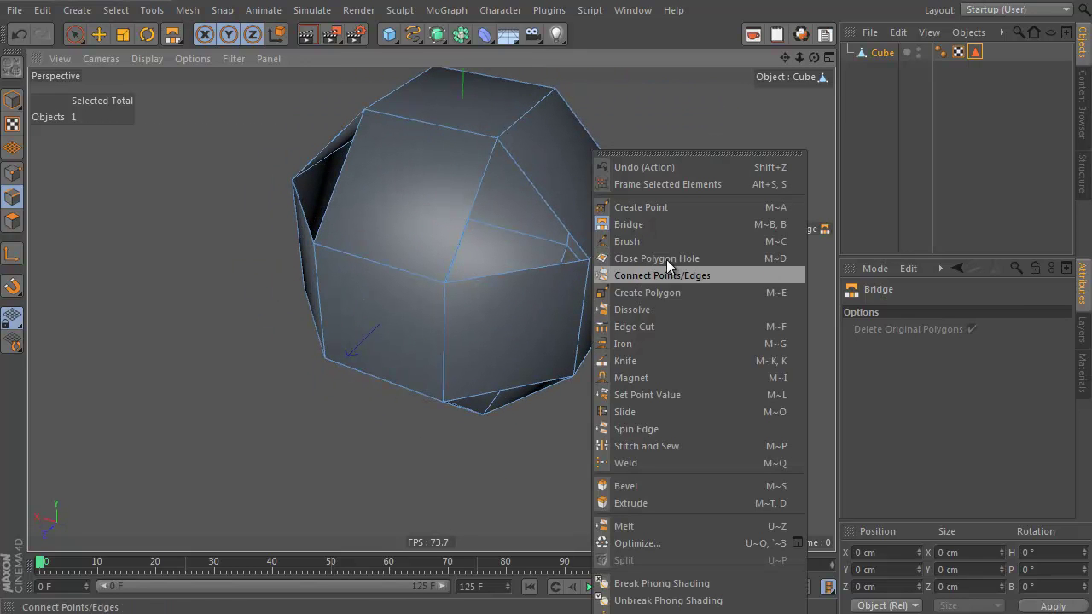
pyautogui.click(676, 294)
pyautogui.click(496, 137)
pyautogui.click(444, 283)
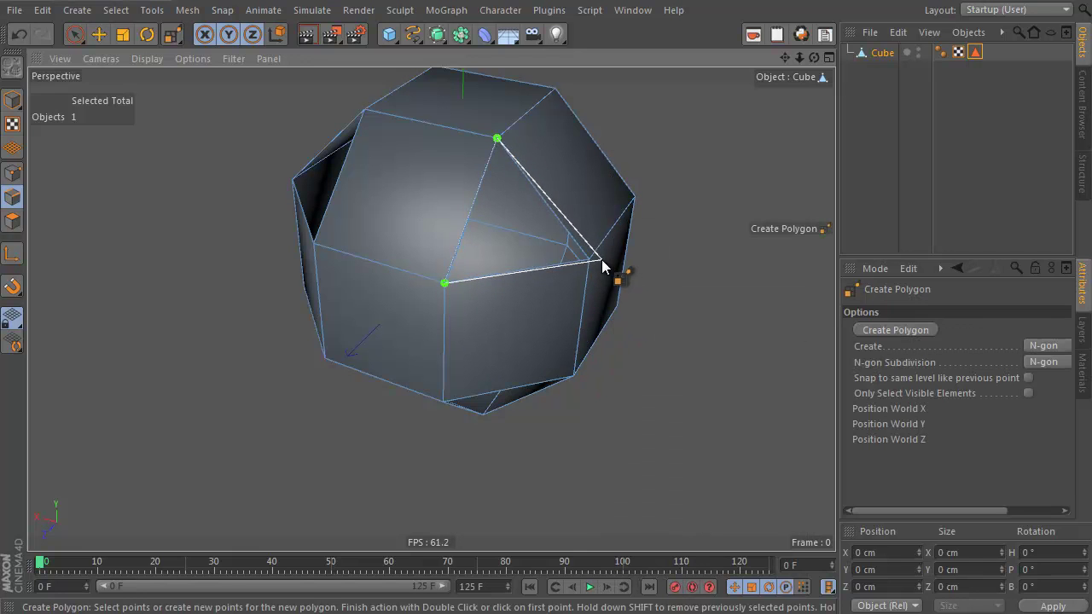
pyautogui.doubleClick(594, 264)
# Close the remaining triangular corner gaps around the ball with the Close Polygon Hole tool
pyautogui.keyDown('alt'); pyautogui.moveTo(504, 241); pyautogui.dragTo(323, 197); pyautogui.keyUp('alt')
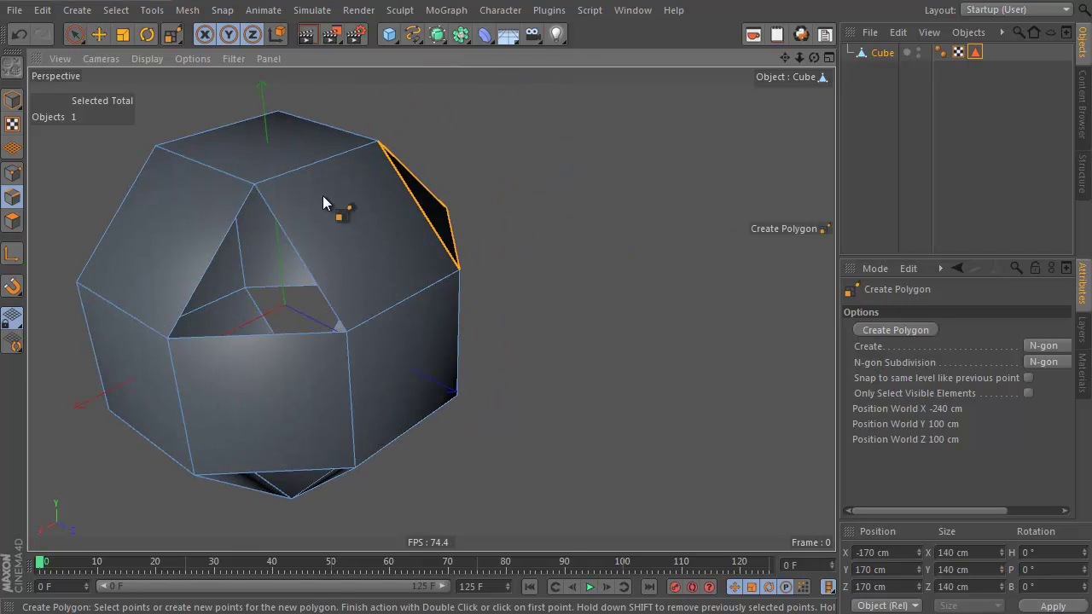
pyautogui.rightClick(322, 197)
pyautogui.click(456, 305)
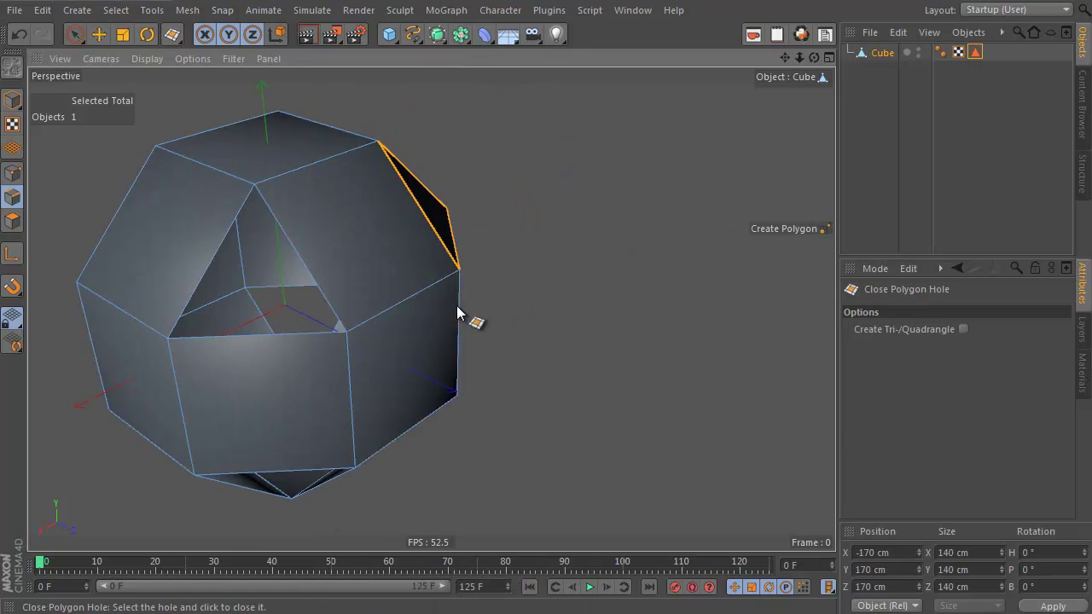
pyautogui.keyDown('alt'); pyautogui.moveTo(261, 255); pyautogui.dragTo(461, 290); pyautogui.keyUp('alt')
pyautogui.click(345, 409)
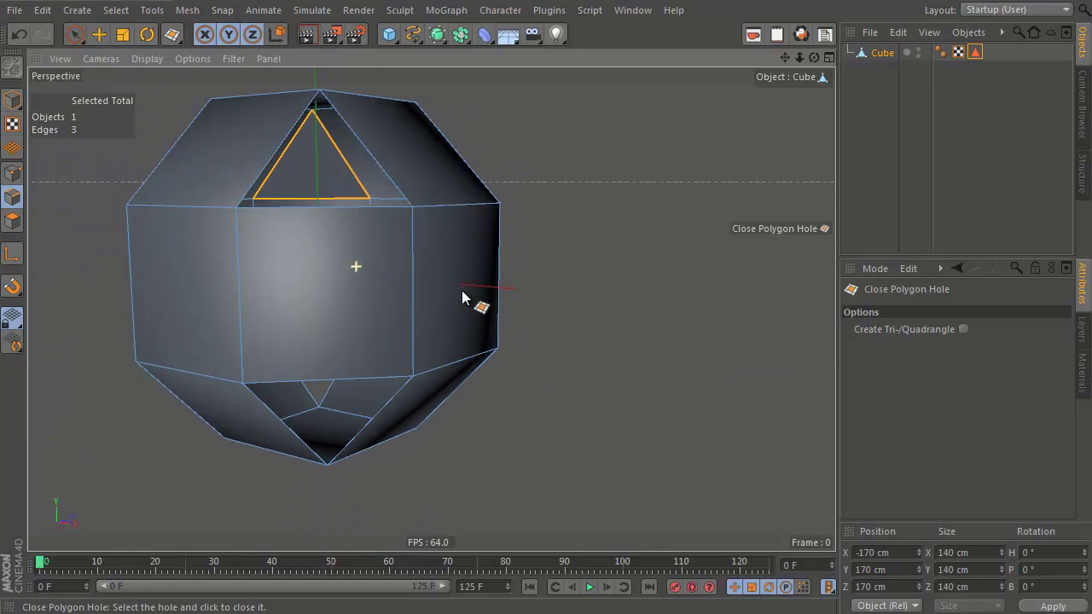
pyautogui.click(361, 444)
pyautogui.click(398, 189)
pyautogui.keyDown('alt'); pyautogui.moveTo(402, 190); pyautogui.dragTo(512, 314); pyautogui.keyUp('alt')
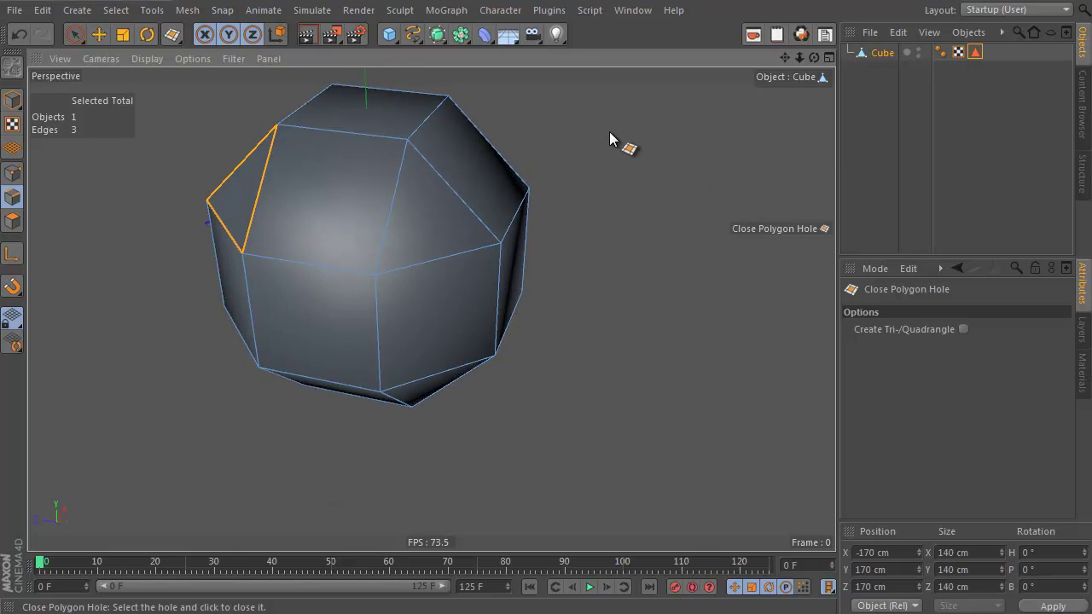
# Switch to polygon mode and try an inner extrusion on the whole ball, undoing the result
pyautogui.hotkey('ctrl', 'a')
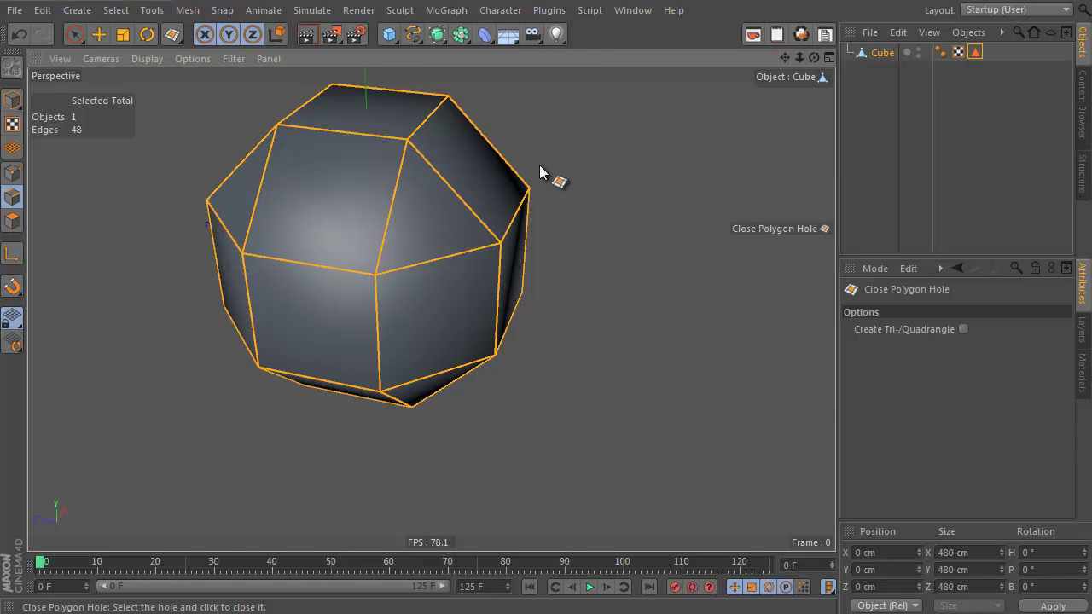
pyautogui.press('i')
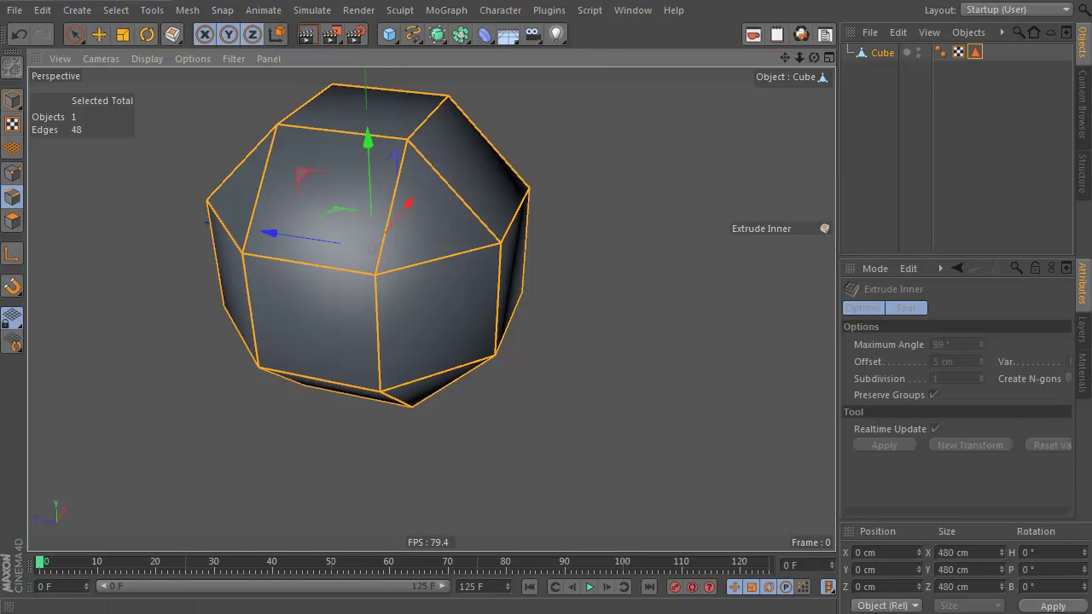
pyautogui.click(22, 227)
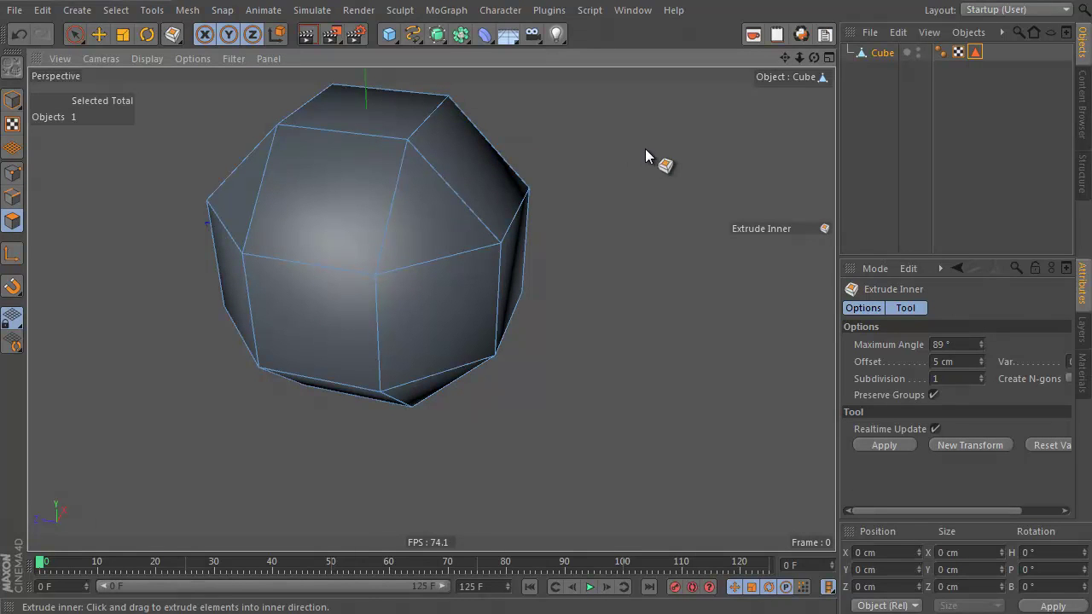
pyautogui.moveTo(681, 137); pyautogui.dragTo(752, 384)
pyautogui.hotkey('ctrl', 'z')
# Select all polygons of the ball and align their normals
pyautogui.hotkey('ctrl', 'a')
pyautogui.moveTo(441, 213); pyautogui.dragTo(338, 123)
pyautogui.keyDown('alt'); pyautogui.moveTo(432, 310); pyautogui.dragTo(429, 224); pyautogui.keyUp('alt')
pyautogui.rightClick(397, 133)
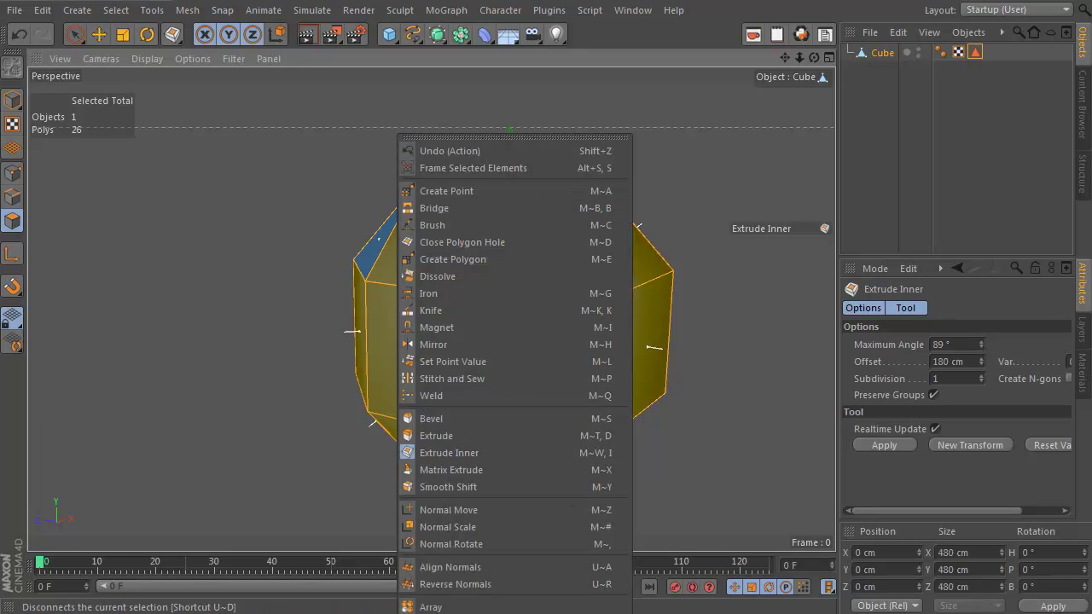
pyautogui.click(544, 568)
# Try a -69 cm inner extrusion of all polygons, turn off Preserve Groups, and undo the trial extrusion
pyautogui.keyDown('alt'); pyautogui.moveTo(392, 251); pyautogui.dragTo(628, 338); pyautogui.keyUp('alt')
pyautogui.moveTo(800, 371); pyautogui.dragTo(765, 381)
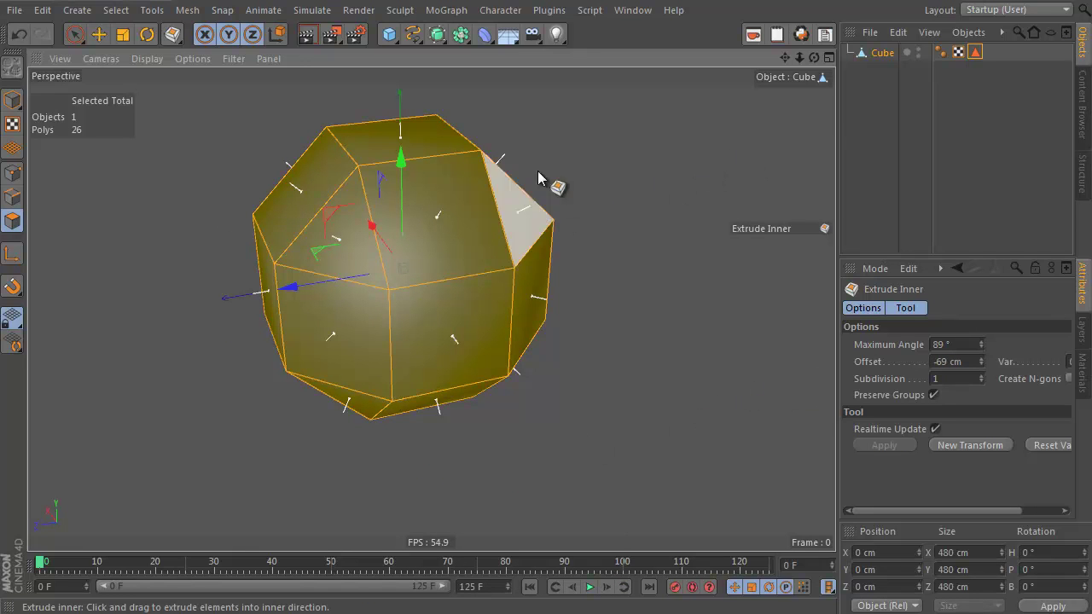
pyautogui.click(932, 396)
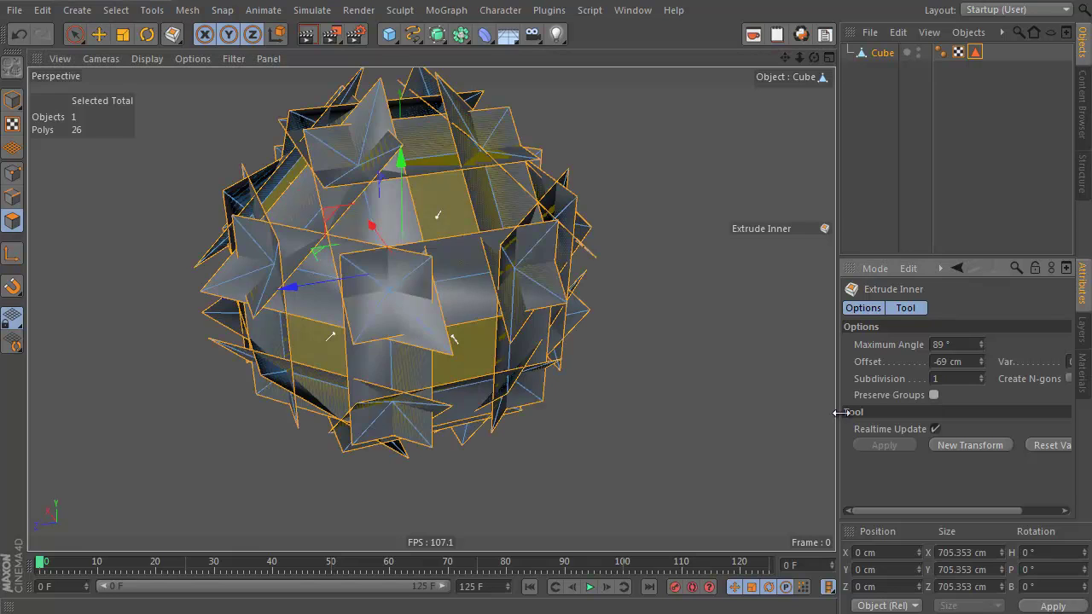
pyautogui.click(18, 34)
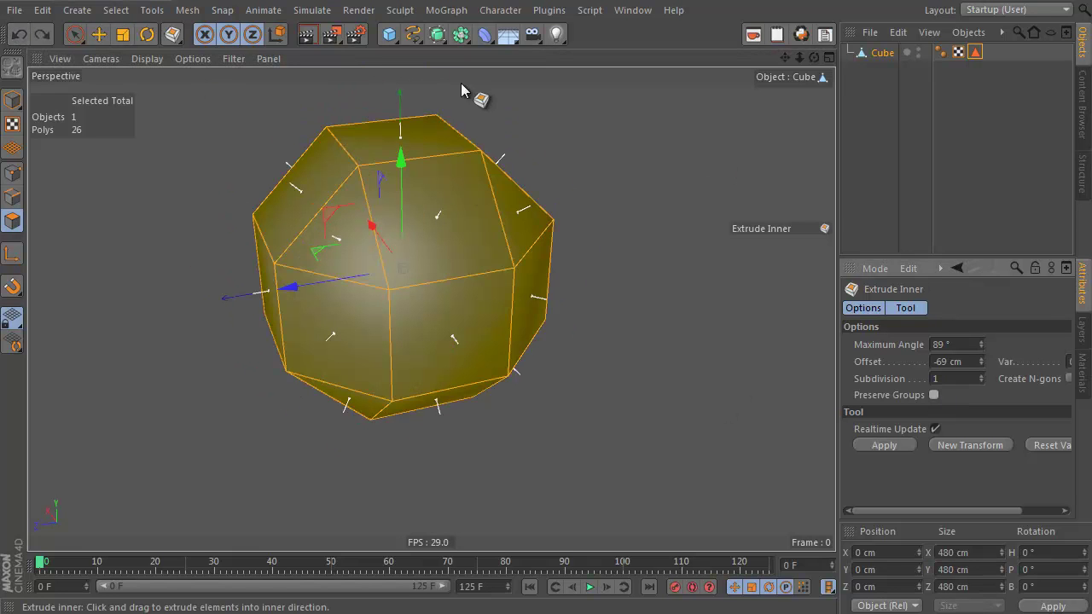
# Inset every face separately by 15 cm with Extrude Inner, and undo a second trial inset of 23 cm
pyautogui.moveTo(597, 137); pyautogui.dragTo(746, 384)
pyautogui.keyDown('alt'); pyautogui.moveTo(383, 312); pyautogui.dragTo(410, 305); pyautogui.keyUp('alt')
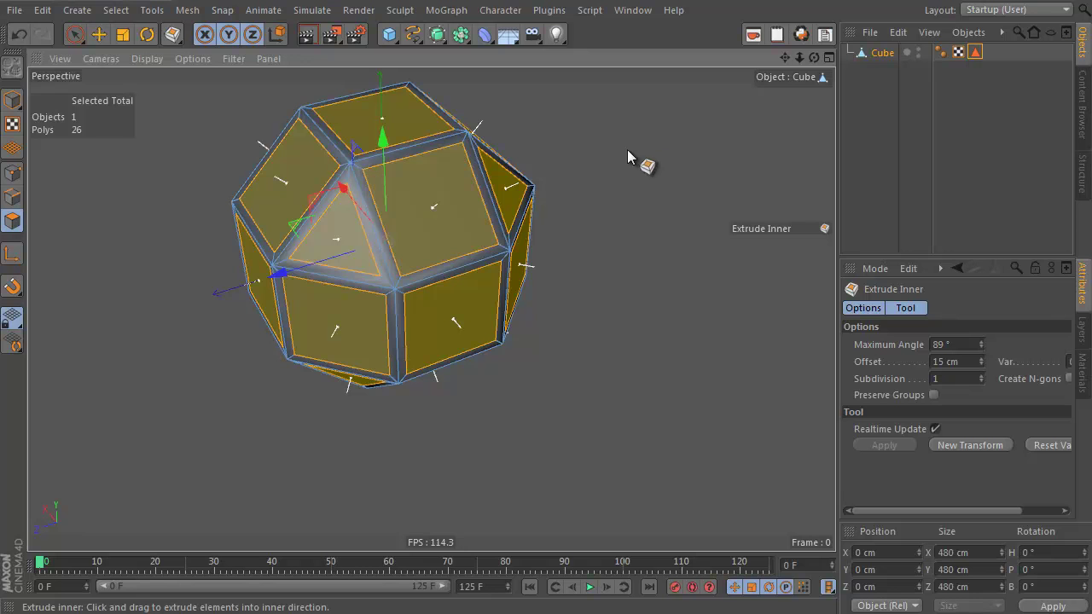
pyautogui.moveTo(693, 157); pyautogui.dragTo(752, 385)
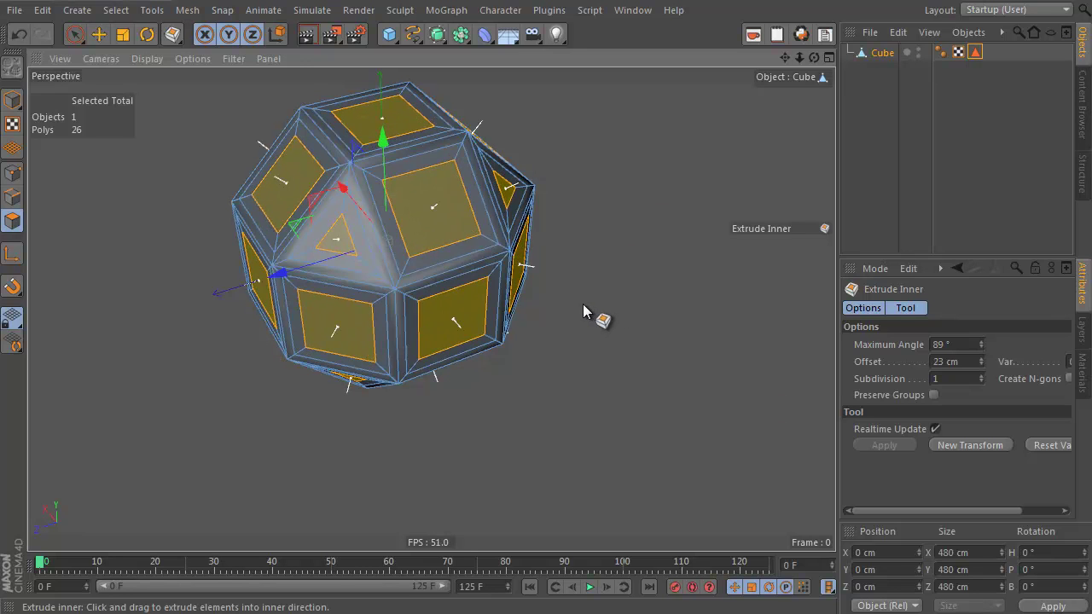
pyautogui.hotkey('ctrl', 'z')
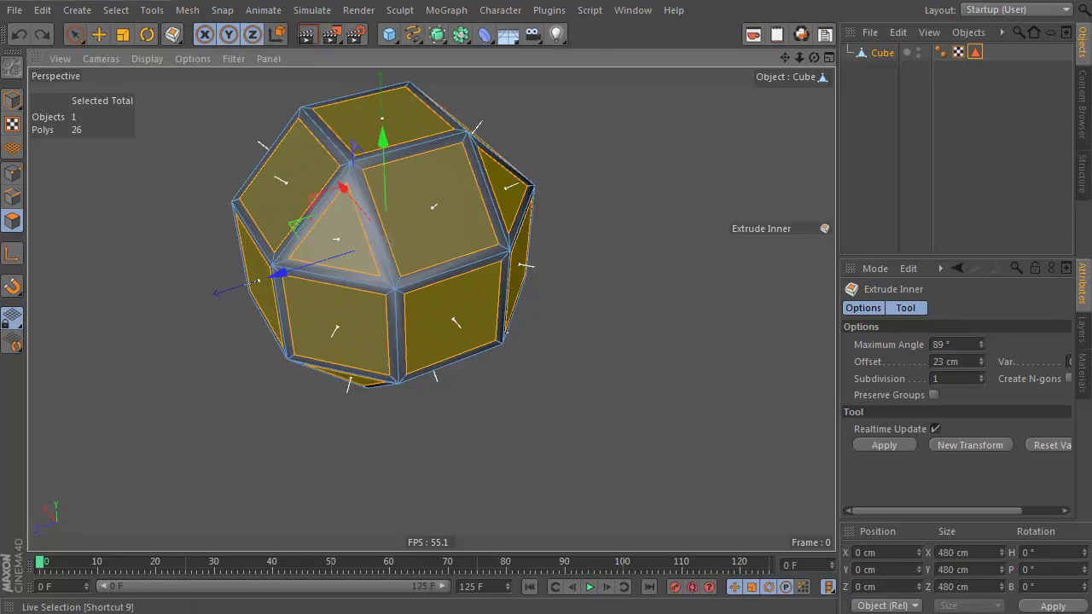
# Live-select the eight inset triangular faces at the corners all around the ball
pyautogui.click(75, 33)
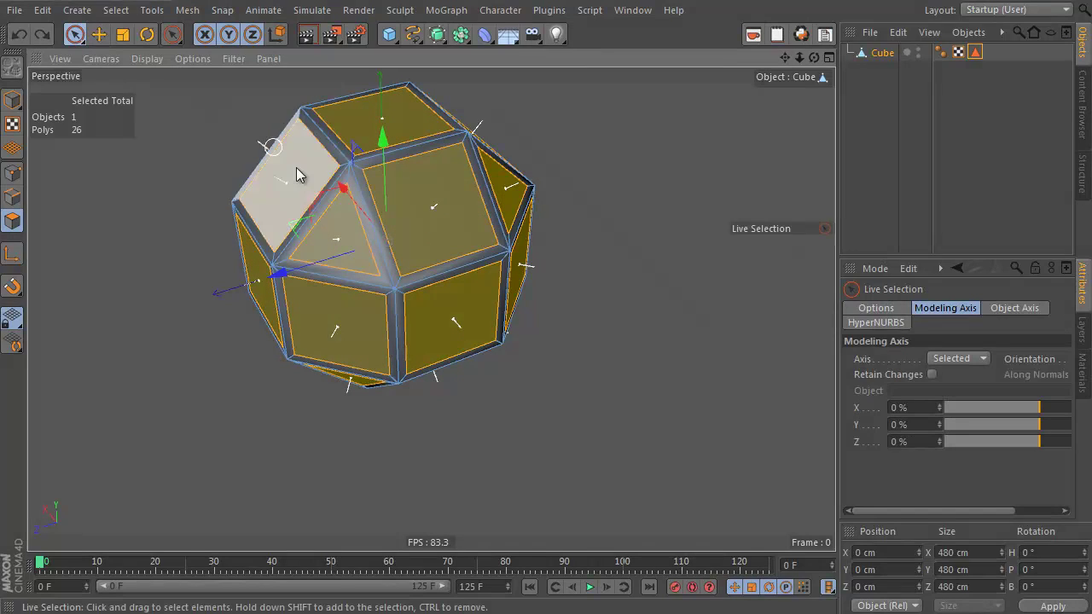
pyautogui.click(346, 230)
pyautogui.keyDown('alt'); pyautogui.moveTo(265, 303); pyautogui.dragTo(683, 273); pyautogui.keyUp('alt')
pyautogui.keyDown('shift'); pyautogui.click(128, 263); pyautogui.keyUp('shift')
pyautogui.keyDown('alt'); pyautogui.moveTo(128, 263); pyautogui.dragTo(367, 299); pyautogui.keyUp('alt')
pyautogui.keyDown('shift'); pyautogui.click(385, 353); pyautogui.keyUp('shift')
pyautogui.keyDown('alt'); pyautogui.moveTo(207, 287); pyautogui.dragTo(250, 348); pyautogui.keyUp('alt')
pyautogui.keyDown('shift'); pyautogui.click(215, 358); pyautogui.keyUp('shift')
pyautogui.keyDown('alt'); pyautogui.moveTo(268, 439); pyautogui.dragTo(342, 290); pyautogui.keyUp('alt')
pyautogui.keyDown('shift'); pyautogui.click(288, 371); pyautogui.keyUp('shift')
pyautogui.keyDown('alt'); pyautogui.moveTo(287, 372); pyautogui.dragTo(425, 390); pyautogui.keyUp('alt')
pyautogui.keyDown('shift'); pyautogui.click(504, 372); pyautogui.keyUp('shift')
pyautogui.keyDown('alt'); pyautogui.moveTo(585, 410); pyautogui.dragTo(214, 403); pyautogui.keyUp('alt')
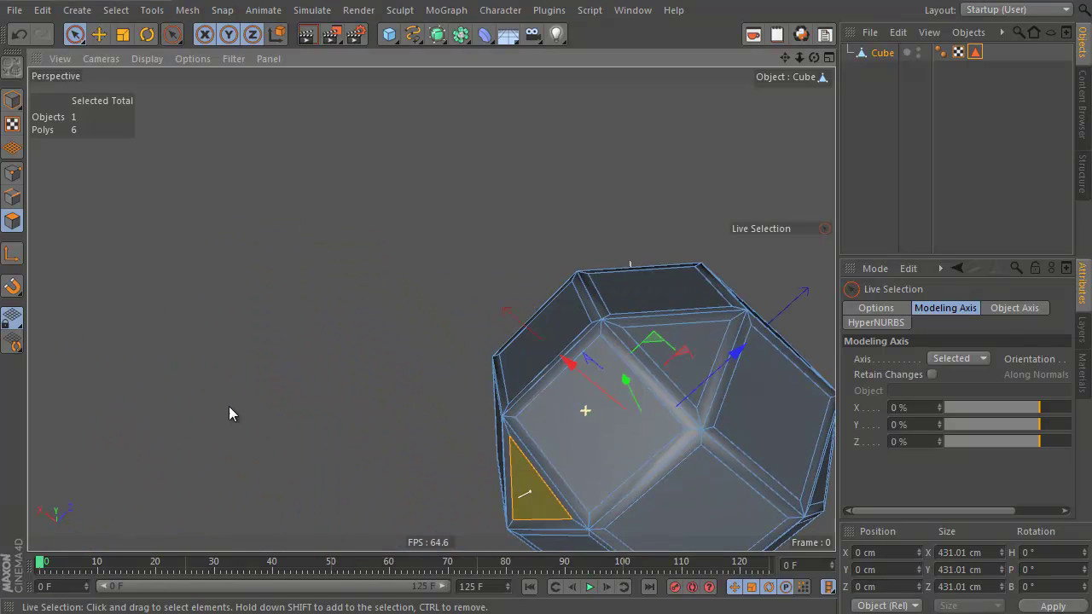
pyautogui.keyDown('alt'); pyautogui.moveTo(611, 402); pyautogui.dragTo(483, 376, button='middle'); pyautogui.keyUp('alt')
pyautogui.keyDown('shift'); pyautogui.click(555, 338); pyautogui.keyUp('shift')
pyautogui.keyDown('alt'); pyautogui.moveTo(634, 341); pyautogui.dragTo(634, 402); pyautogui.keyUp('alt')
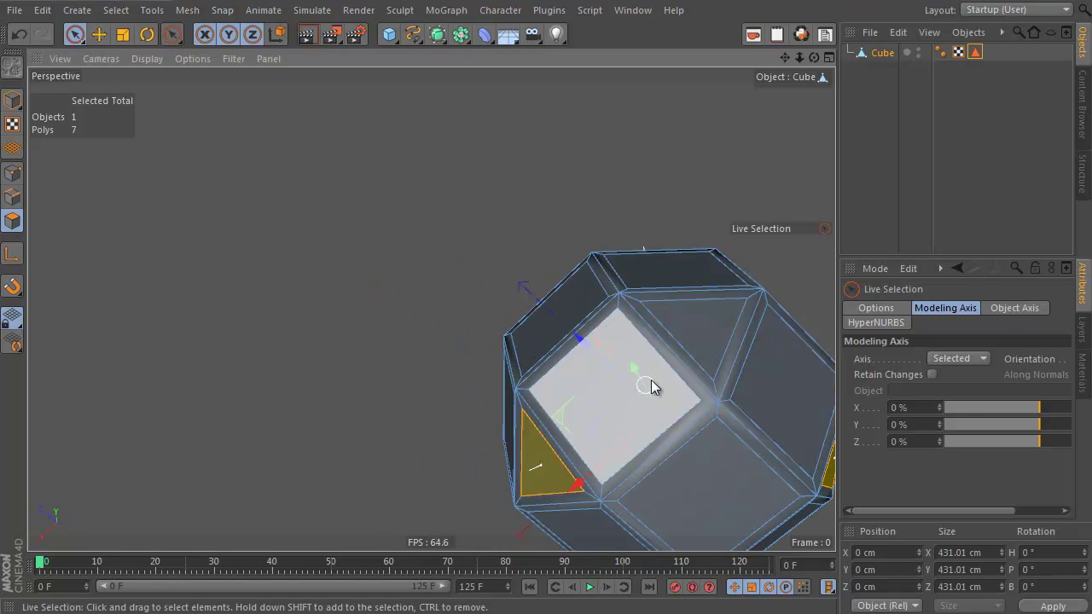
pyautogui.keyDown('shift'); pyautogui.click(725, 360); pyautogui.keyUp('shift')
pyautogui.keyDown('alt'); pyautogui.moveTo(727, 363); pyautogui.dragTo(541, 430); pyautogui.keyUp('alt')
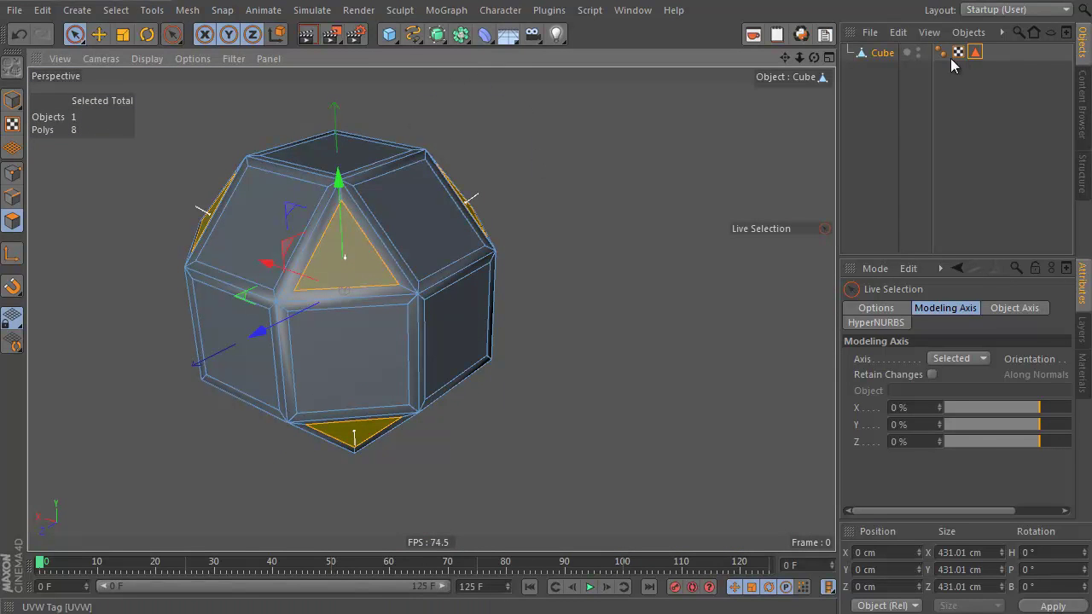
pyautogui.click(115, 10)
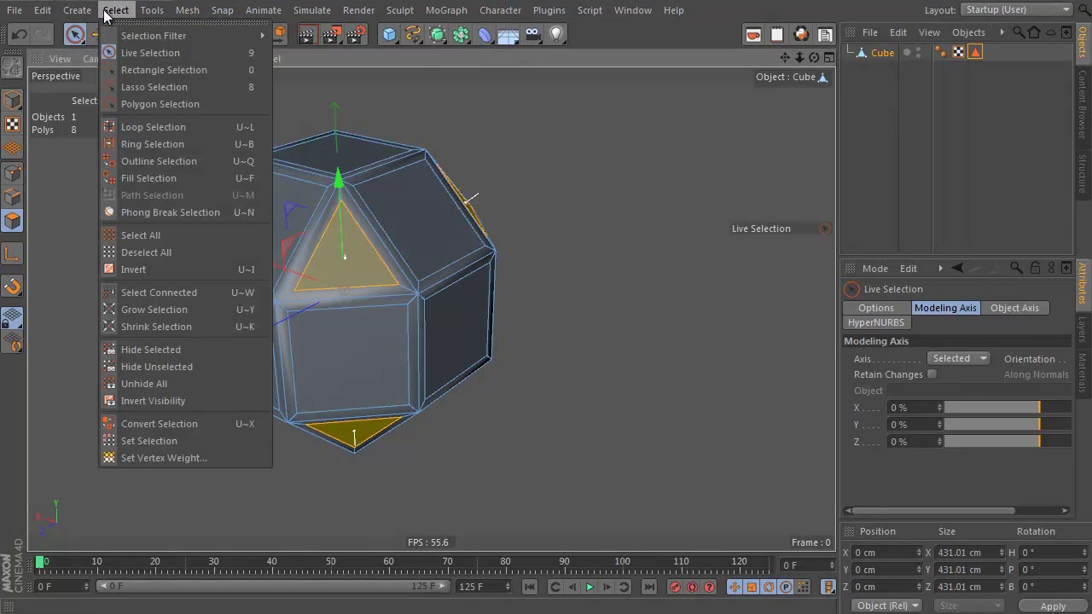
pyautogui.click(137, 437)
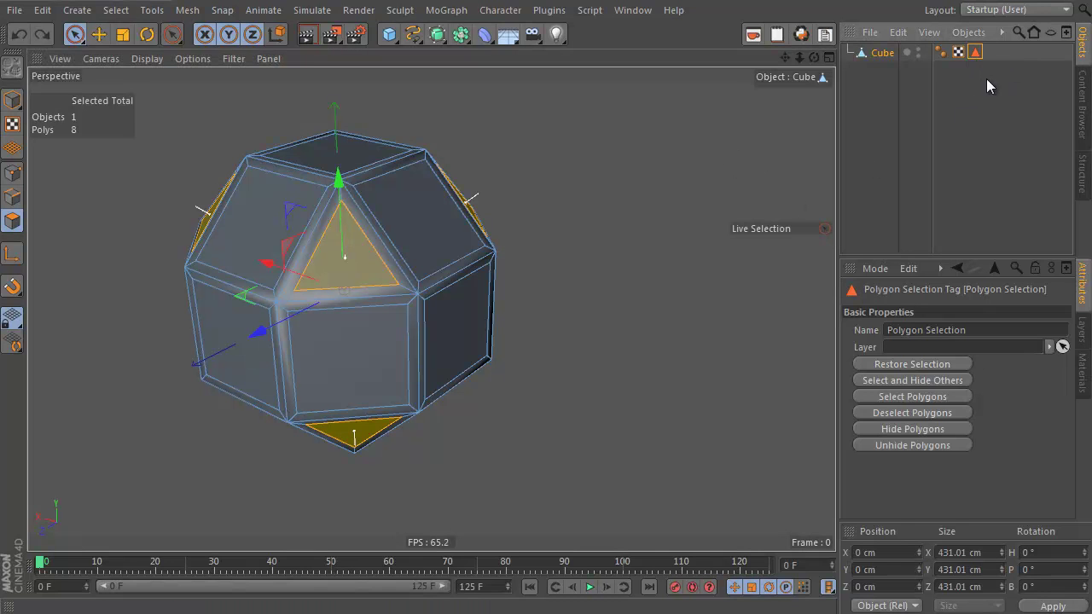
pyautogui.click(115, 9)
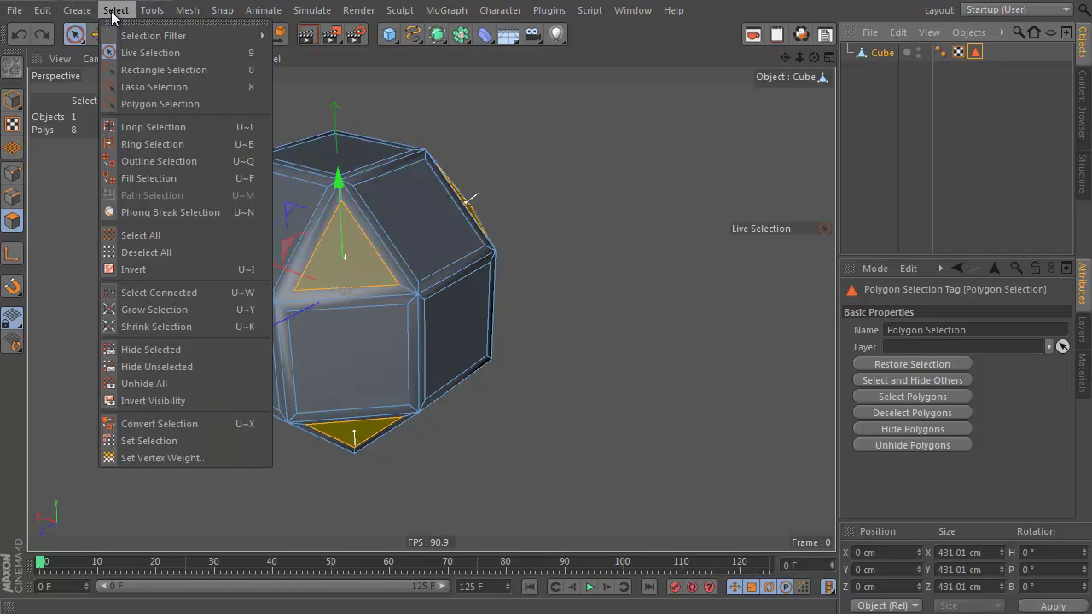
# Deselect the existing selection tag and store the eight triangular faces as a new polygon selection on the cube
pyautogui.click(1027, 48)
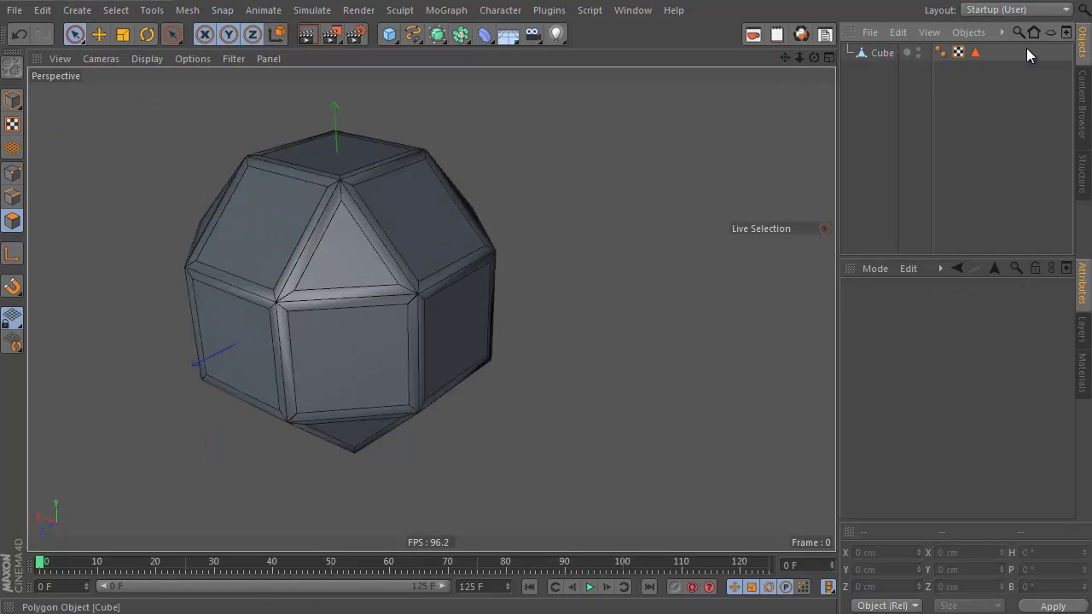
pyautogui.click(887, 54)
pyautogui.click(115, 10)
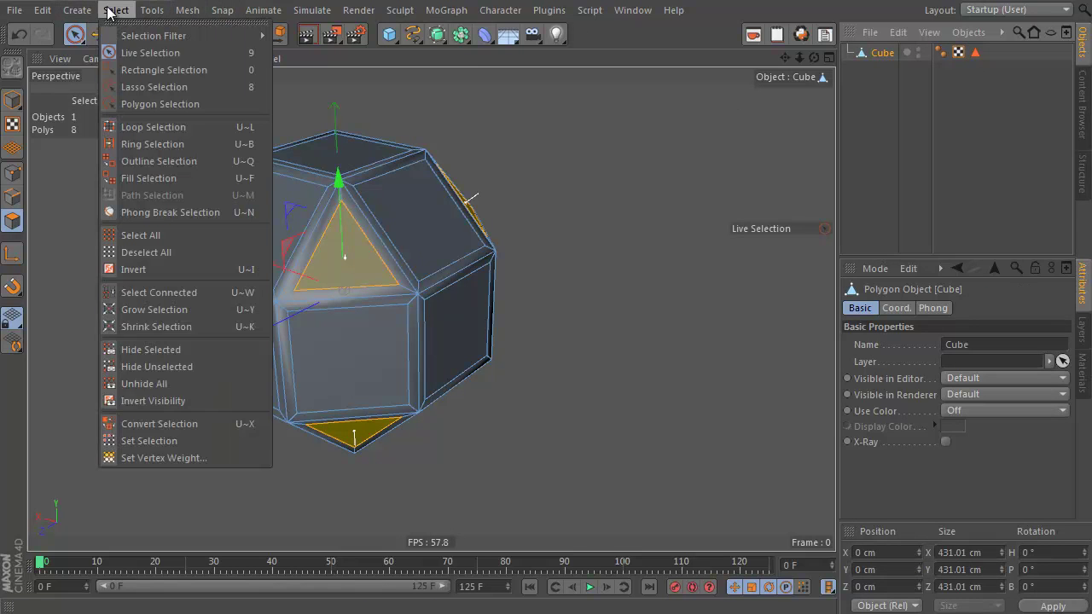
pyautogui.click(175, 442)
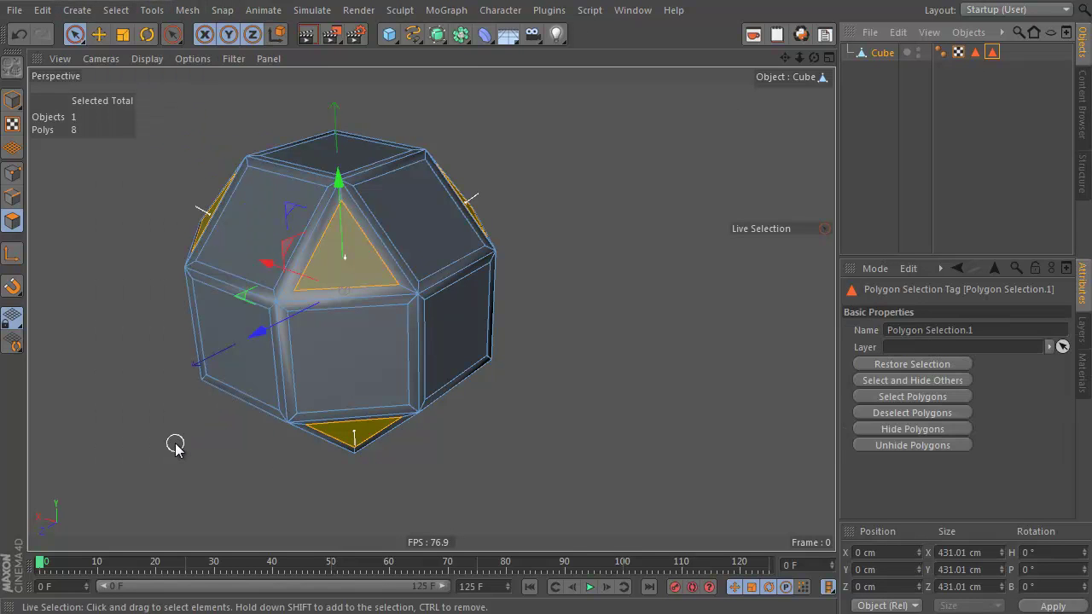
# Recall the stored square-face and triangle-face selections in turn, ending with the six outer square faces selected
pyautogui.doubleClick(973, 53)
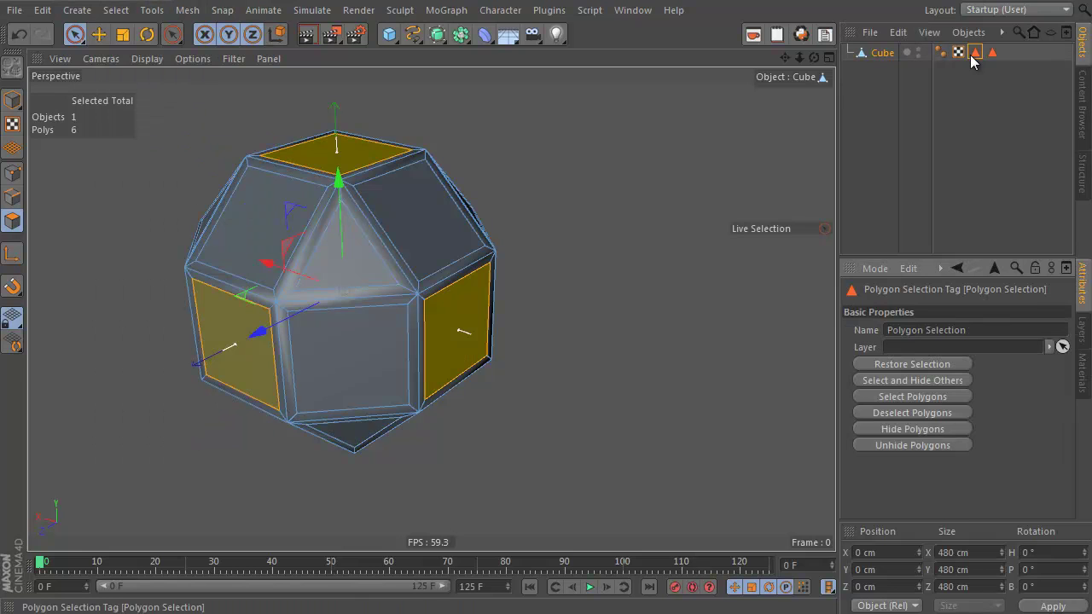
pyautogui.doubleClick(993, 52)
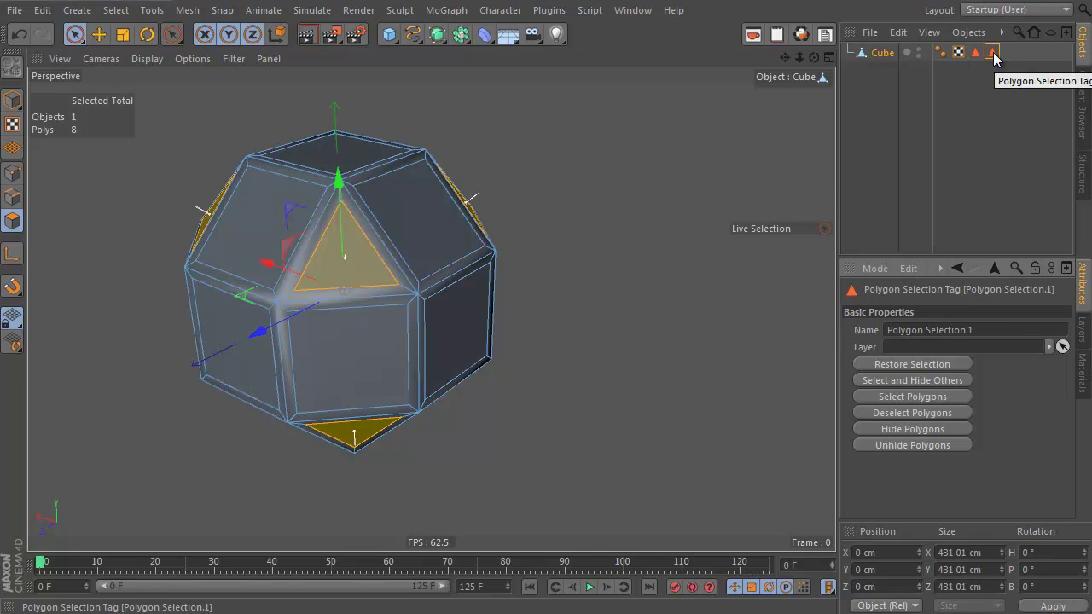
pyautogui.doubleClick(978, 53)
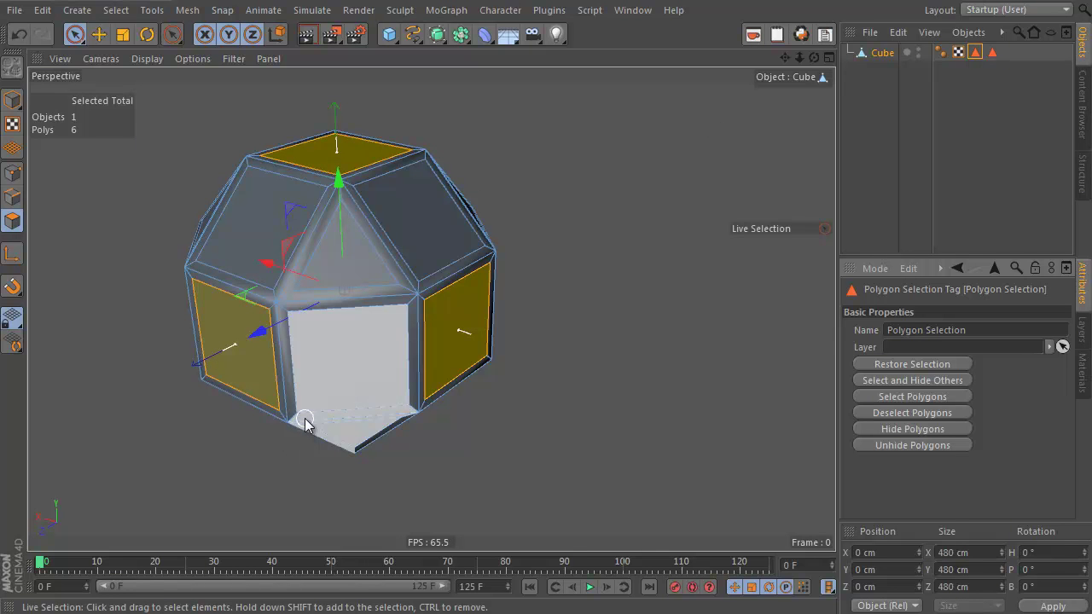
# Add the twelve inset square faces between the outer squares to the selection, working all around the ball
pyautogui.keyDown('shift'); pyautogui.click(362, 341); pyautogui.keyUp('shift')
pyautogui.keyDown('shift'); pyautogui.click(426, 213); pyautogui.keyUp('shift')
pyautogui.keyDown('shift'); pyautogui.click(247, 209); pyautogui.keyUp('shift')
pyautogui.keyDown('alt'); pyautogui.moveTo(244, 210); pyautogui.dragTo(342, 178); pyautogui.keyUp('alt')
pyautogui.keyDown('shift'); pyautogui.click(342, 178); pyautogui.keyUp('shift')
pyautogui.keyDown('shift'); pyautogui.click(399, 340); pyautogui.keyUp('shift')
pyautogui.keyDown('alt'); pyautogui.moveTo(279, 243); pyautogui.dragTo(766, 192); pyautogui.keyUp('alt')
pyautogui.keyDown('shift'); pyautogui.click(132, 205); pyautogui.keyUp('shift')
pyautogui.keyDown('shift'); pyautogui.click(237, 359); pyautogui.keyUp('shift')
pyautogui.keyDown('alt'); pyautogui.moveTo(244, 387); pyautogui.dragTo(123, 380); pyautogui.keyUp('alt')
pyautogui.keyDown('shift'); pyautogui.click(123, 380); pyautogui.keyUp('shift')
pyautogui.keyDown('shift'); pyautogui.click(229, 460); pyautogui.keyUp('shift')
pyautogui.keyDown('alt'); pyautogui.moveTo(155, 340); pyautogui.dragTo(531, 383); pyautogui.keyUp('alt')
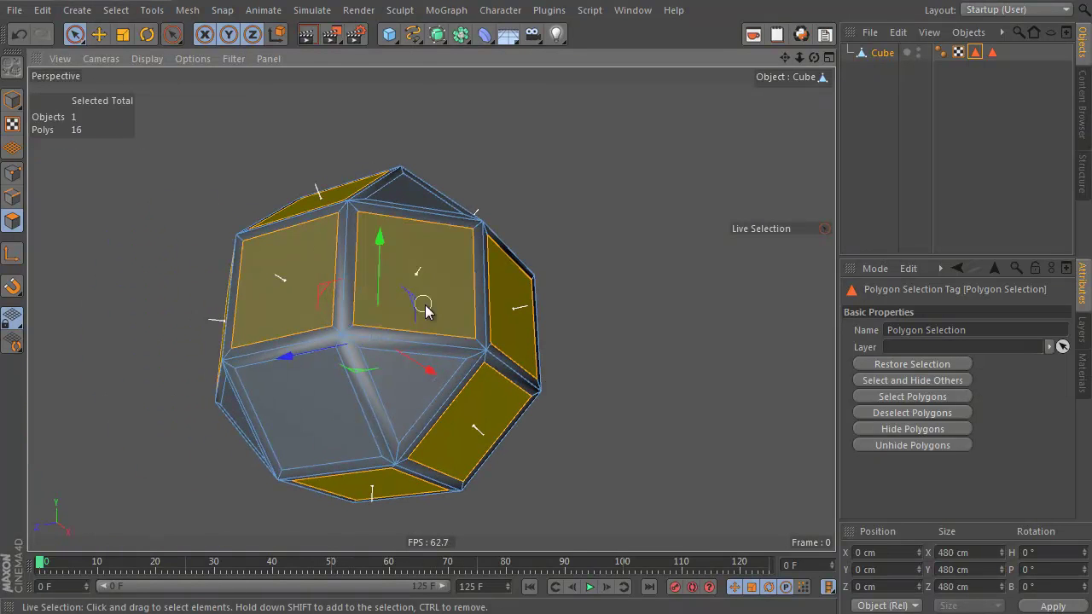
pyautogui.keyDown('shift'); pyautogui.click(424, 307); pyautogui.keyUp('shift')
pyautogui.keyDown('shift'); pyautogui.click(279, 394); pyautogui.keyUp('shift')
pyautogui.keyDown('alt'); pyautogui.moveTo(279, 394); pyautogui.dragTo(313, 349); pyautogui.keyUp('alt')
pyautogui.keyDown('shift'); pyautogui.click(312, 349); pyautogui.keyUp('shift')
pyautogui.keyDown('alt'); pyautogui.moveTo(324, 455); pyautogui.dragTo(263, 319); pyautogui.keyUp('alt')
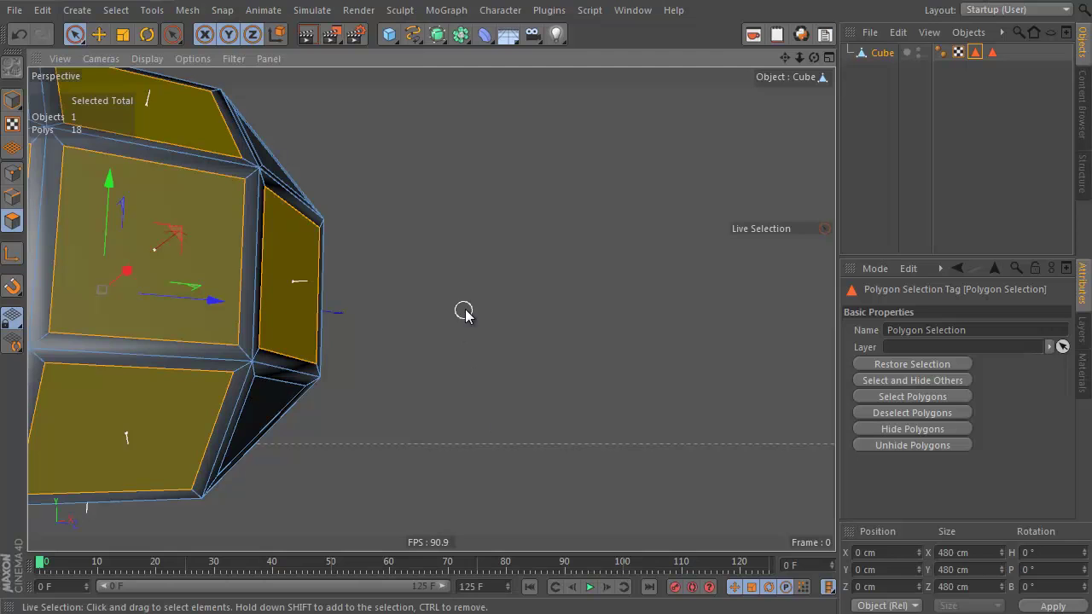
pyautogui.keyDown('alt'); pyautogui.moveTo(231, 310); pyautogui.dragTo(668, 314); pyautogui.keyUp('alt')
pyautogui.scroll(-5, 414, 297)
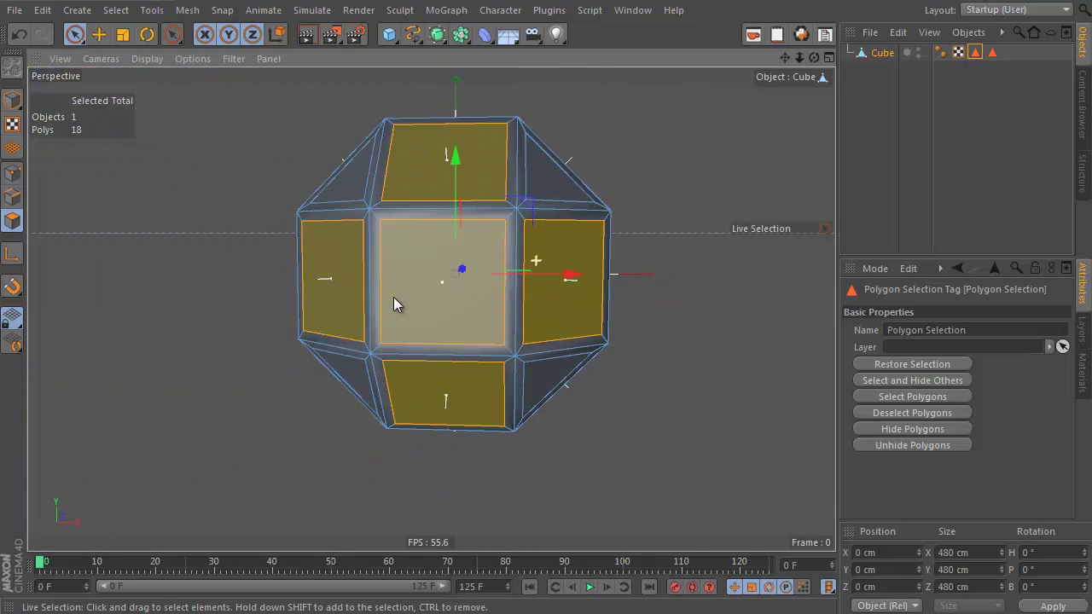
pyautogui.click(555, 196)
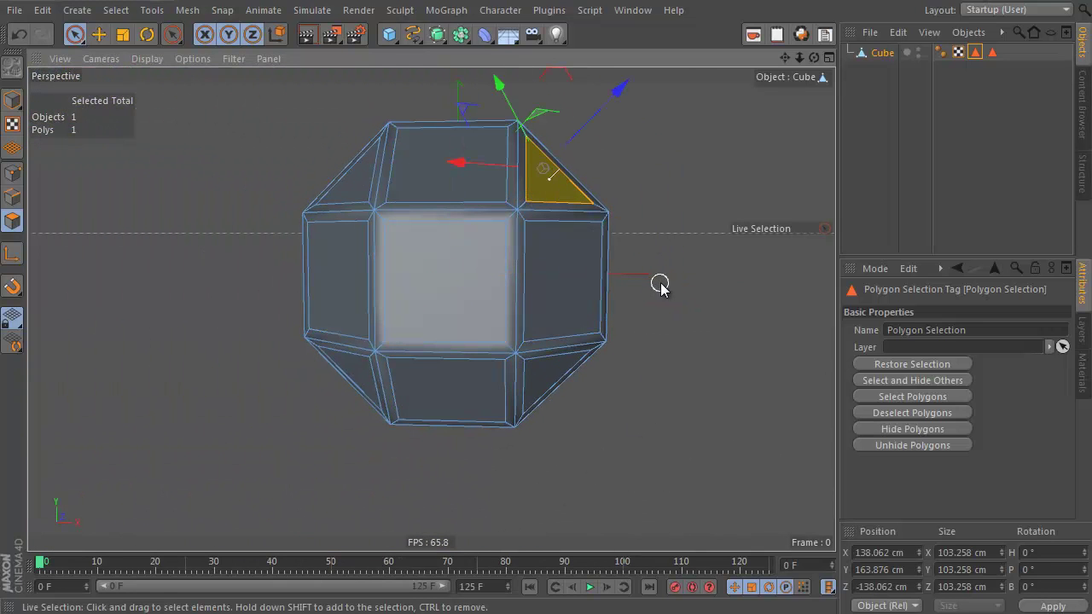
pyautogui.hotkey('ctrl', 'z')
pyautogui.keyDown('alt'); pyautogui.moveTo(378, 438); pyautogui.dragTo(529, 247); pyautogui.keyUp('alt')
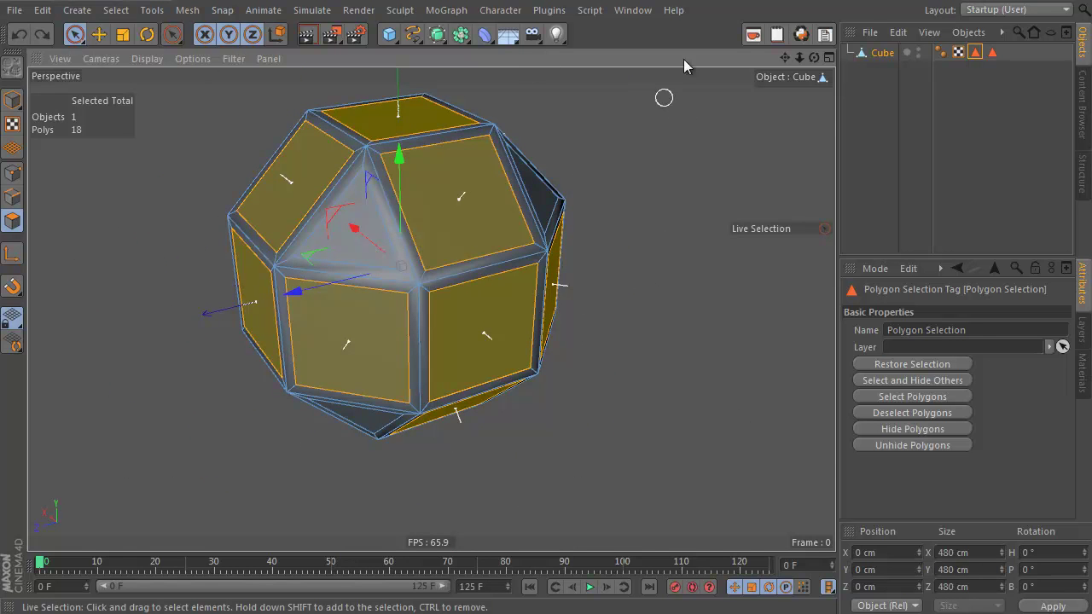
# Update the stored square-face selection with all eighteen squares, and recall the triangle and square selections in turn
pyautogui.click(115, 10)
pyautogui.click(195, 442)
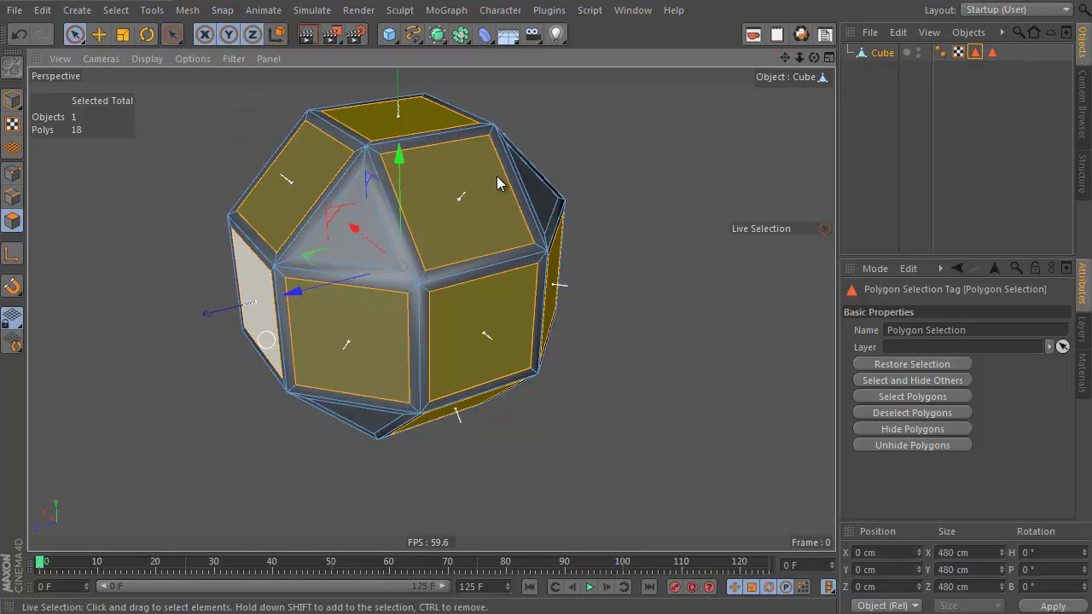
pyautogui.click(992, 52)
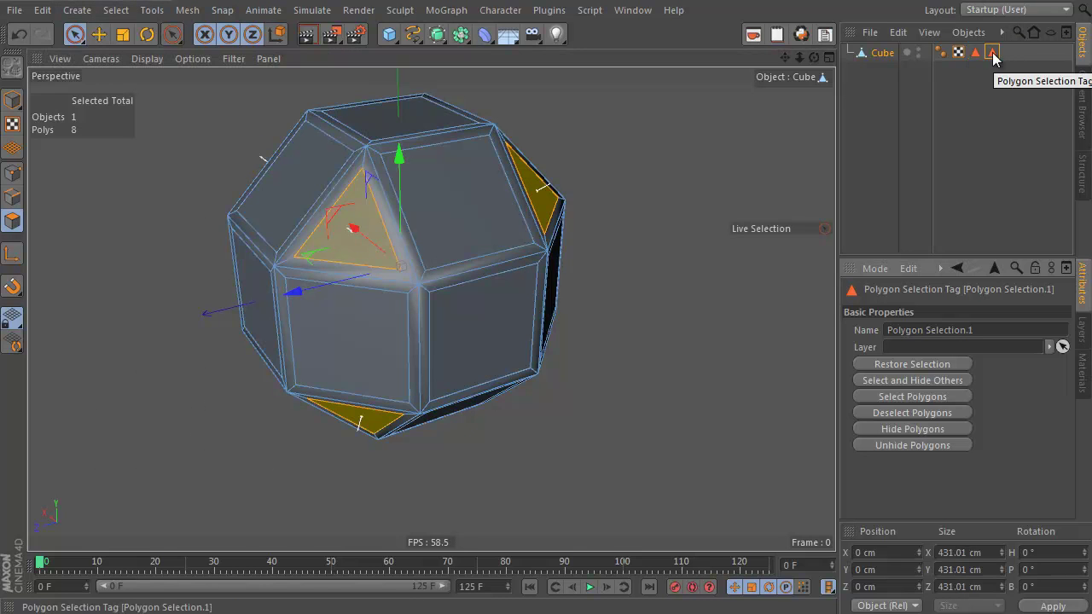
pyautogui.click(980, 53)
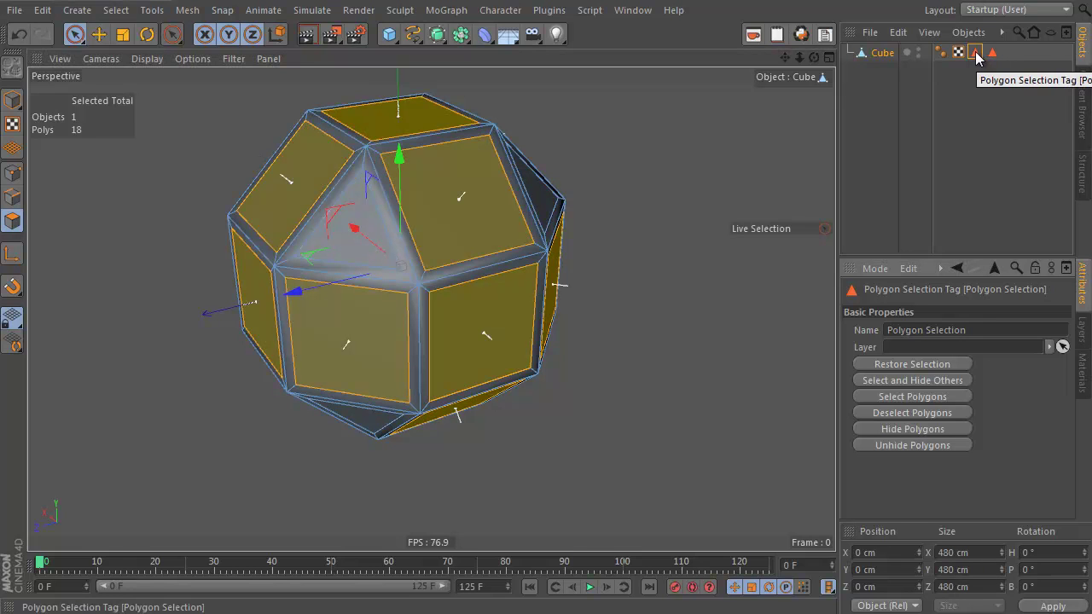
# Inset the eighteen square faces by 42 cm with Extrude Inner, and inset the eight stored triangular faces by a smaller amount
pyautogui.press('i')
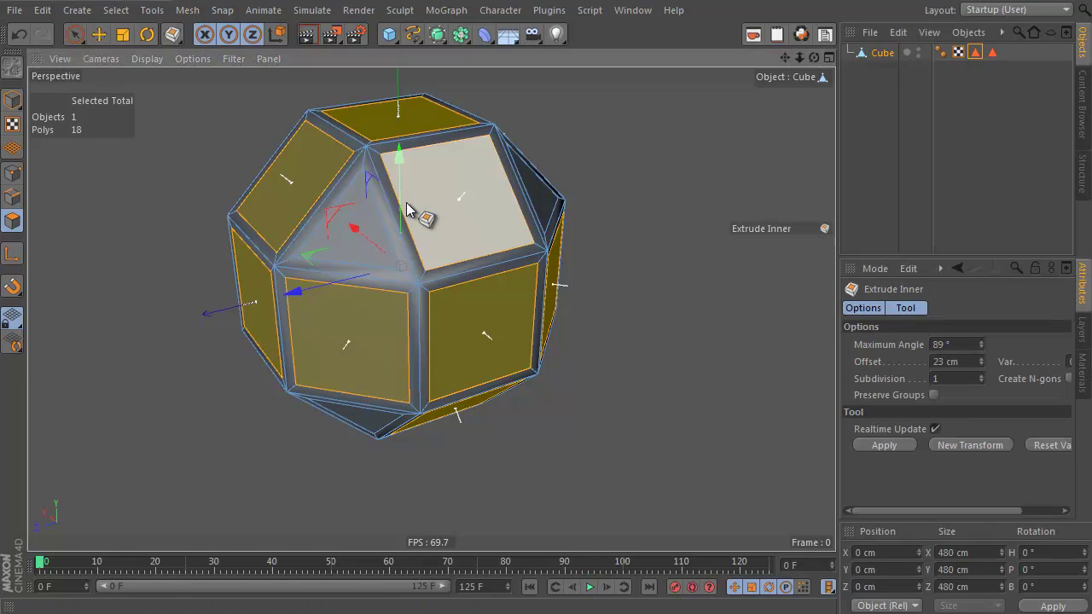
pyautogui.moveTo(750, 386); pyautogui.dragTo(751, 387)
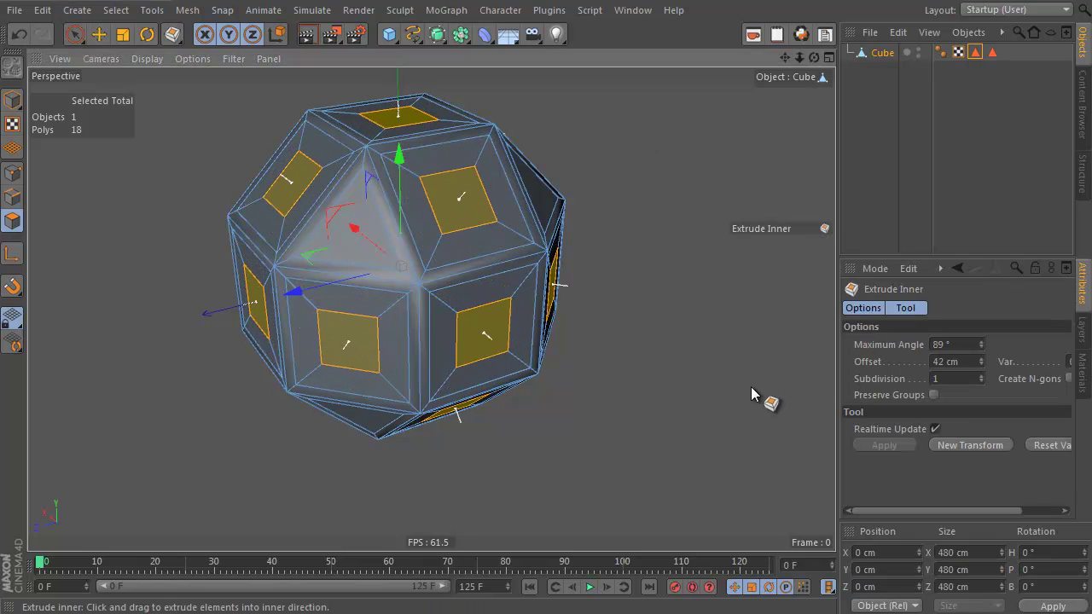
pyautogui.doubleClick(992, 52)
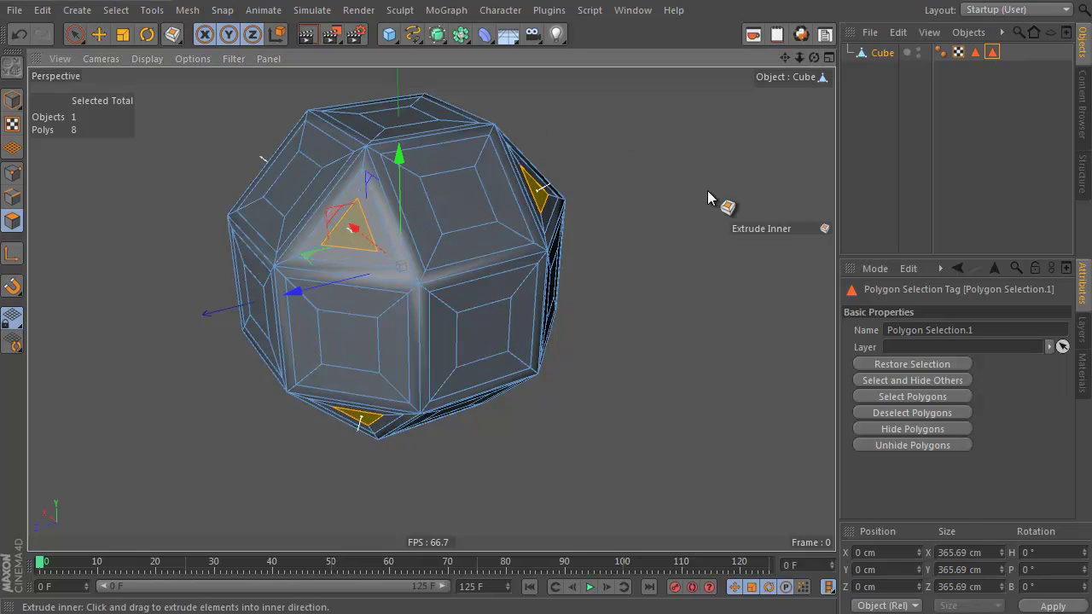
# Add the stored squares to the selected triangles and scale all of them toward the ball's centre, to about 316 cm across
pyautogui.click(973, 55)
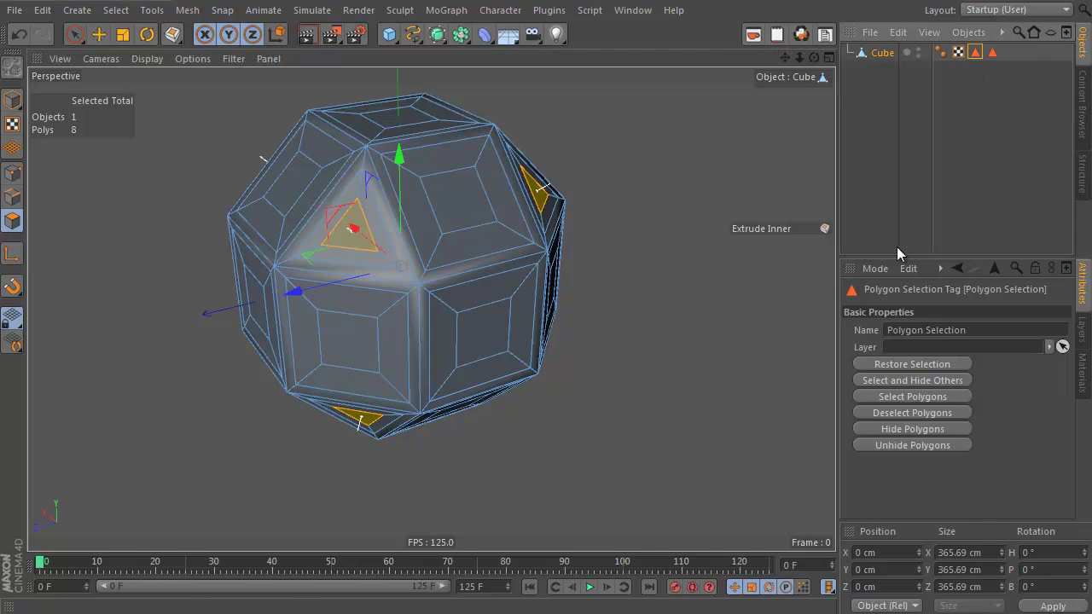
pyautogui.click(919, 396)
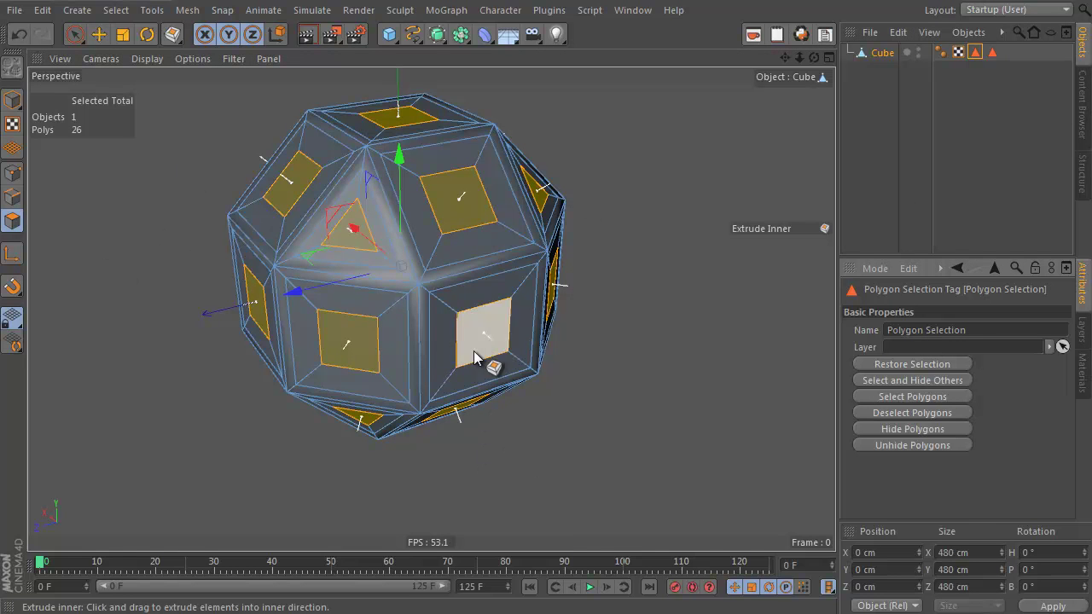
pyautogui.click(123, 34)
pyautogui.keyDown('alt'); pyautogui.moveTo(385, 367); pyautogui.dragTo(394, 280); pyautogui.keyUp('alt')
pyautogui.moveTo(632, 158); pyautogui.dragTo(598, 154)
pyautogui.click(873, 92)
pyautogui.keyDown('alt'); pyautogui.moveTo(423, 256); pyautogui.dragTo(550, 245); pyautogui.keyUp('alt')
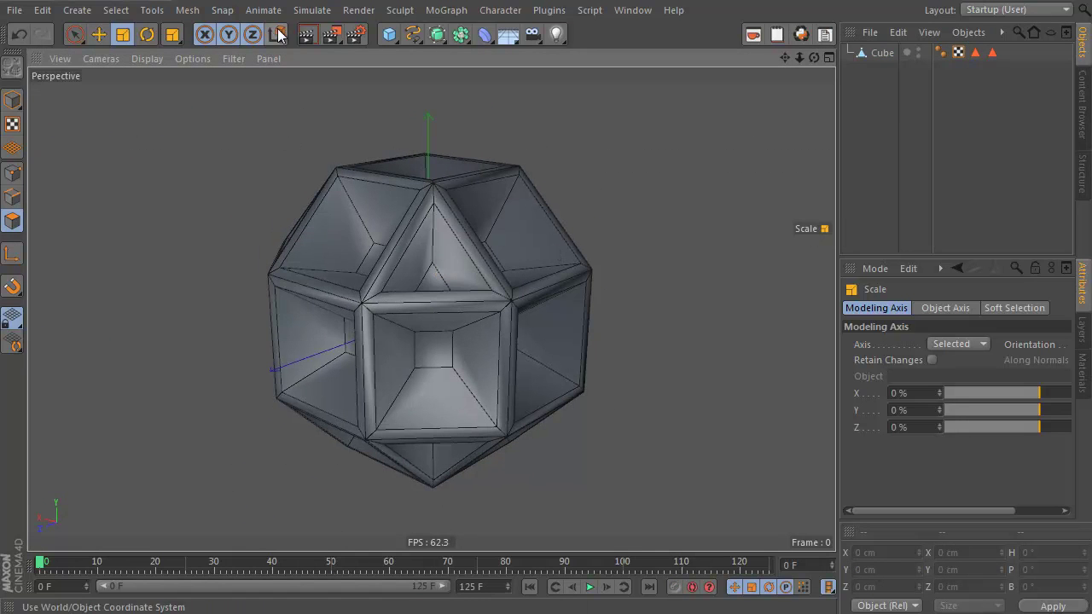
# Add a light, move it above and to one side of the ball, and render the view before and after lighting
pyautogui.click(309, 36)
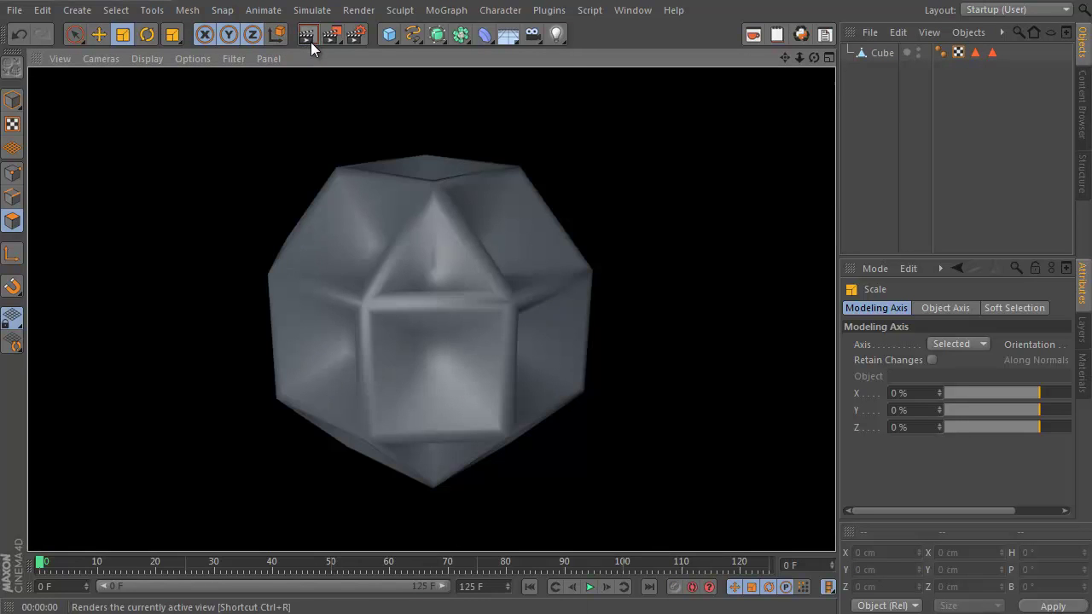
pyautogui.click(553, 34)
pyautogui.press('e')
pyautogui.moveTo(430, 247); pyautogui.dragTo(432, 128)
pyautogui.keyDown('alt'); pyautogui.moveTo(333, 93); pyautogui.dragTo(457, 356); pyautogui.keyUp('alt')
pyautogui.keyDown('alt'); pyautogui.moveTo(317, 227); pyautogui.dragTo(456, 151); pyautogui.keyUp('alt')
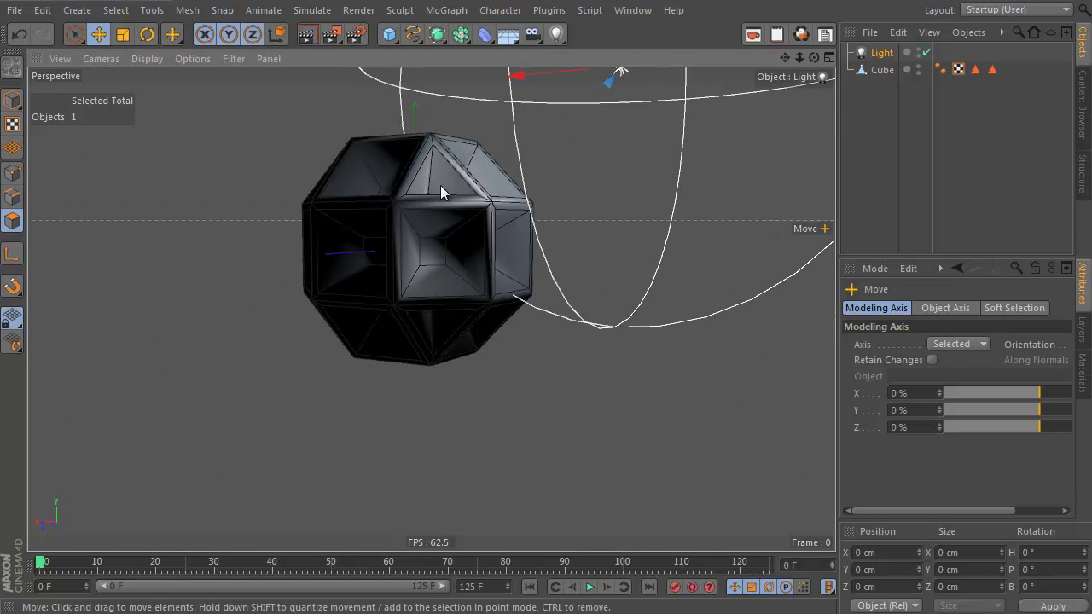
pyautogui.click(310, 37)
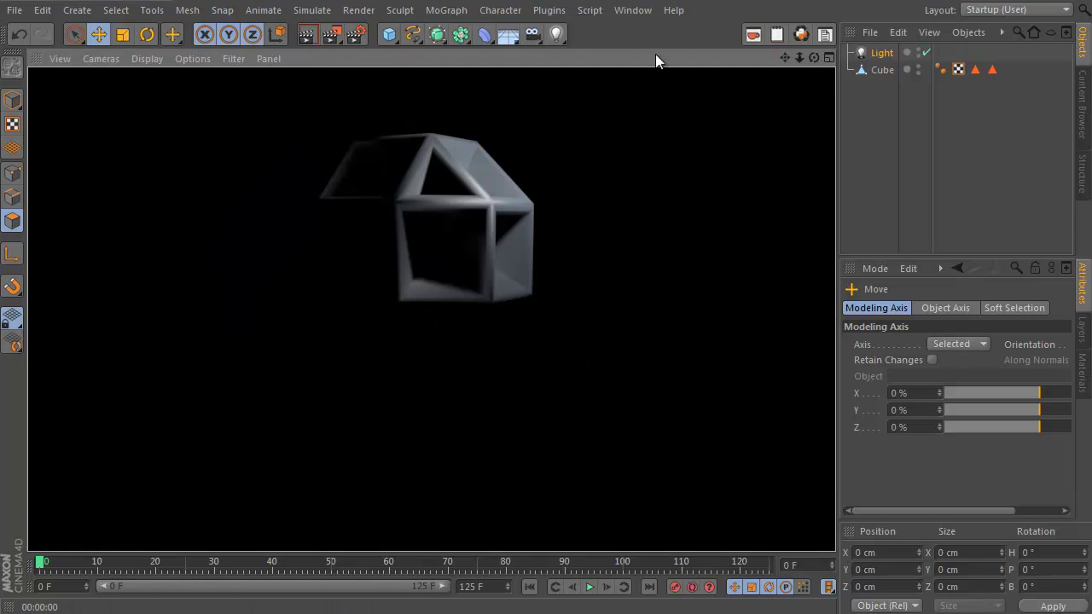
# Set the cube's Phong angle to 24° and render the view with the light on and switched off
pyautogui.click(939, 68)
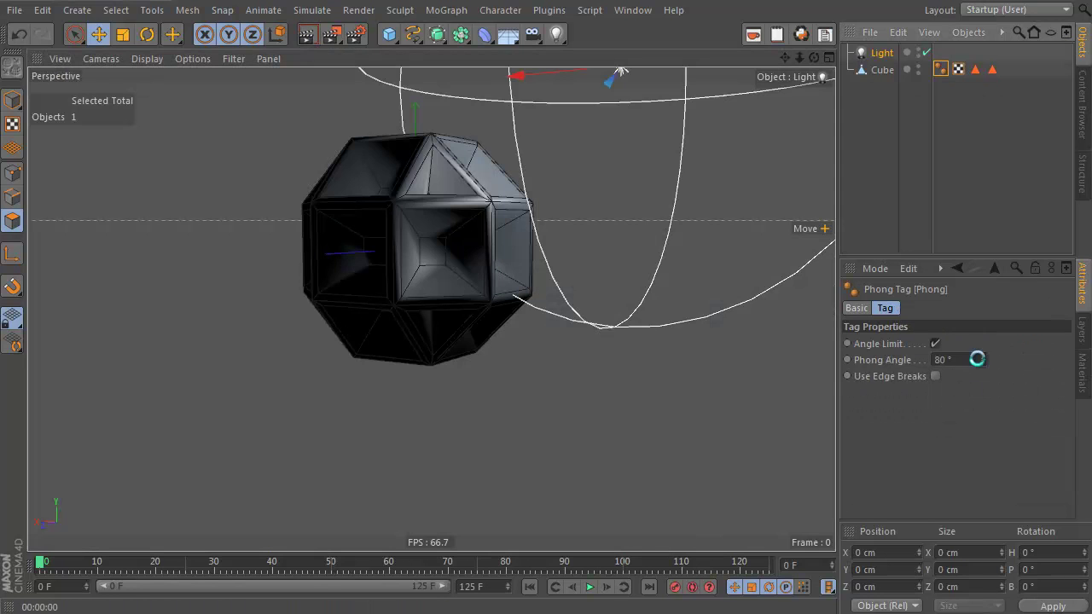
pyautogui.moveTo(980, 363); pyautogui.dragTo(802, 168)
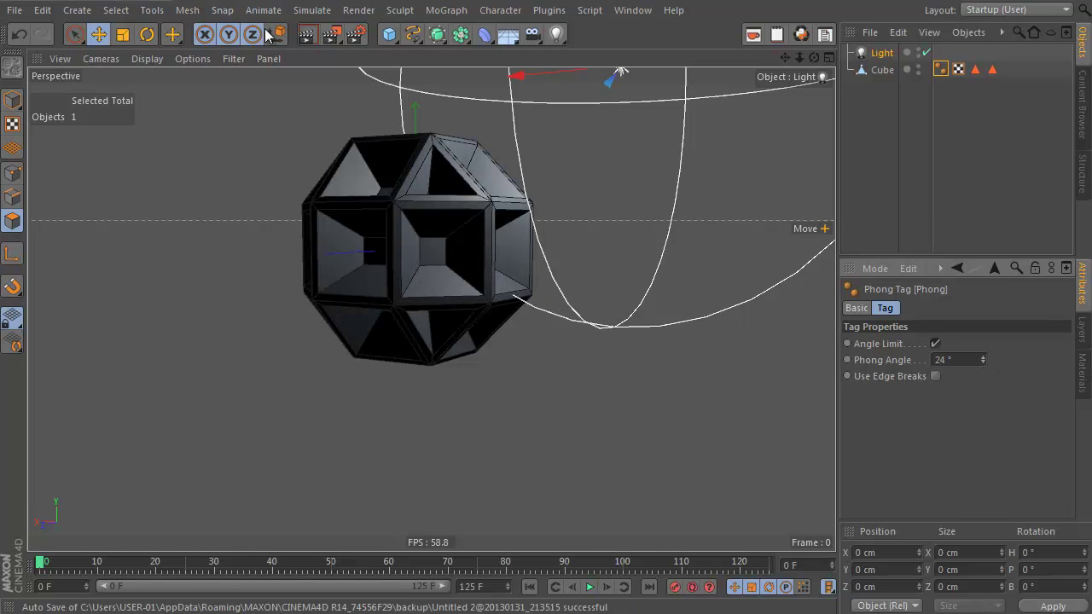
pyautogui.click(314, 34)
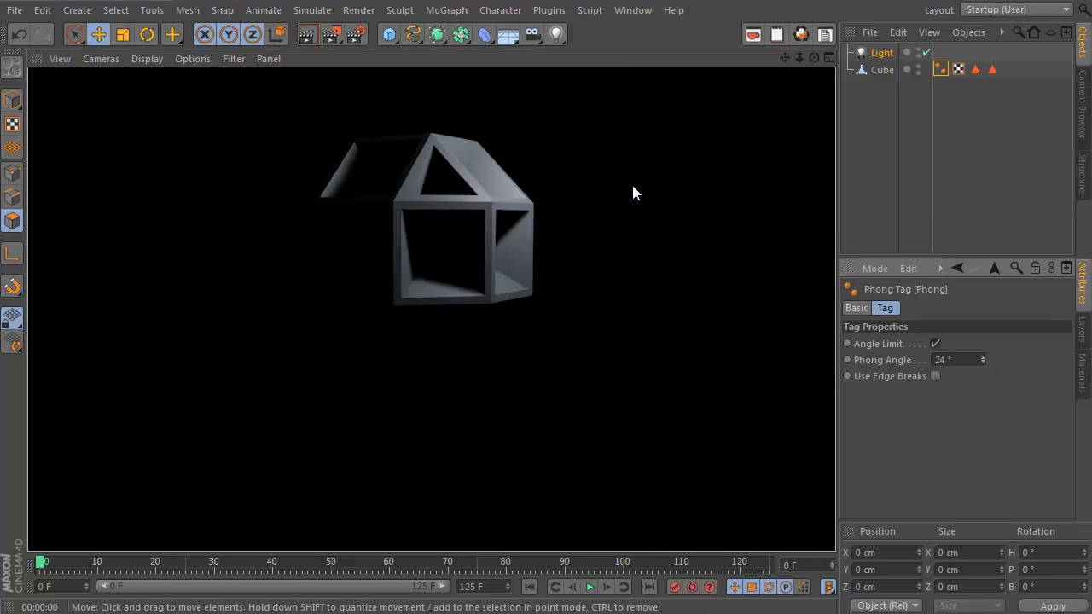
pyautogui.click(925, 53)
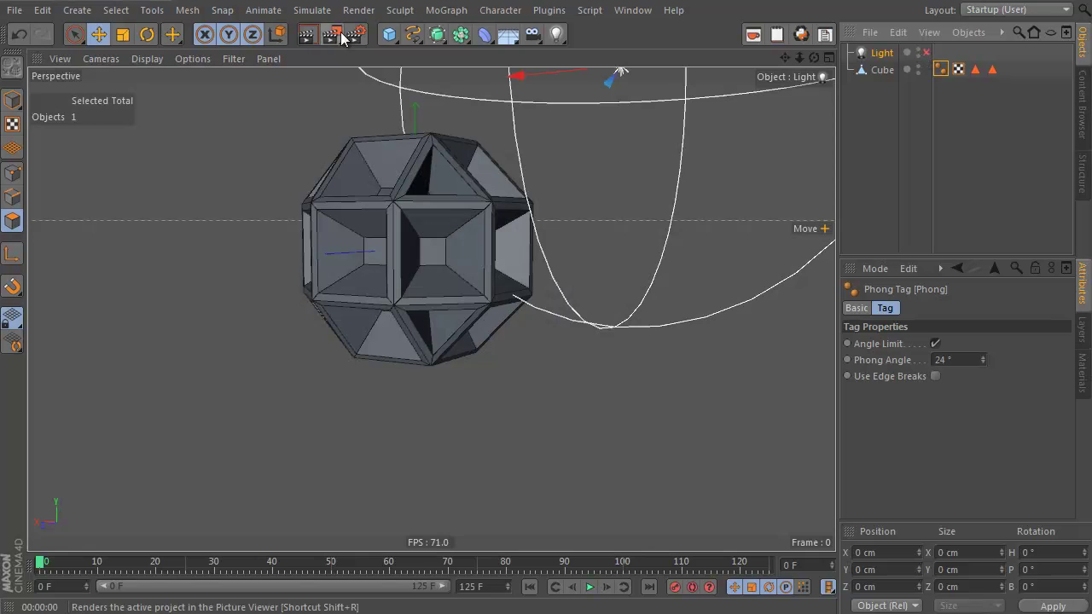
pyautogui.click(307, 34)
# Add a second light, move it in front of the ball to the other side, and switch the first light back on
pyautogui.click(557, 34)
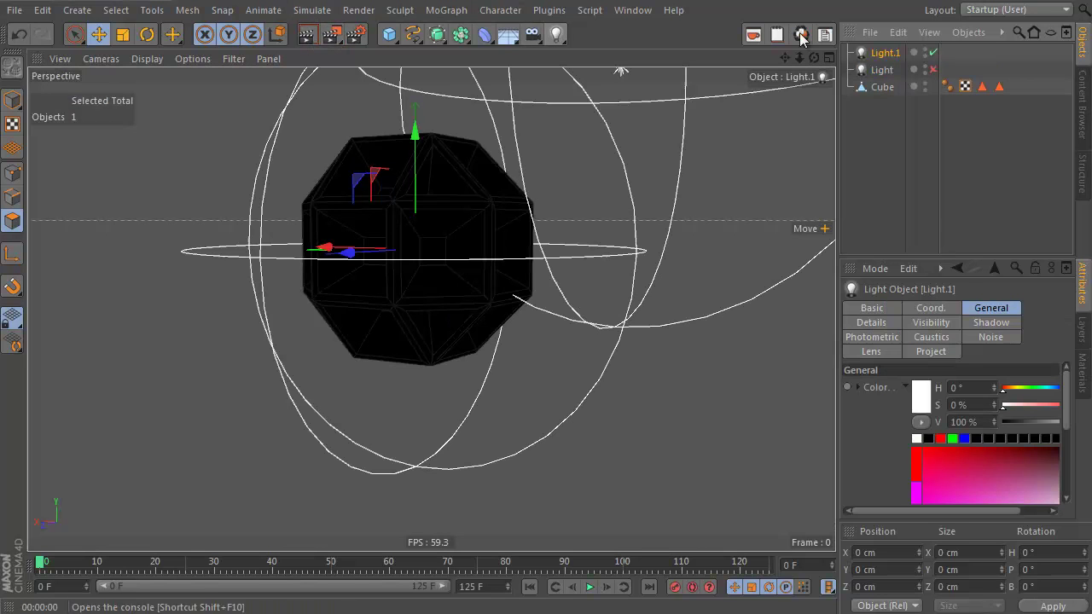
pyautogui.press('e')
pyautogui.keyDown('alt'); pyautogui.moveTo(432, 310); pyautogui.dragTo(428, 327); pyautogui.keyUp('alt')
pyautogui.moveTo(569, 267); pyautogui.dragTo(421, 281)
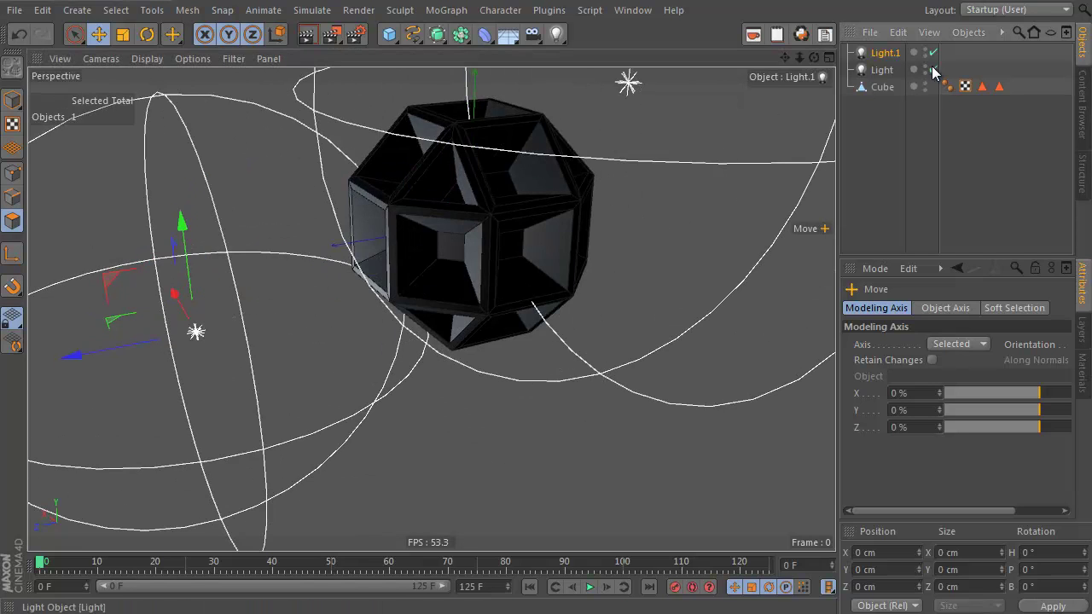
pyautogui.click(932, 69)
pyautogui.keyDown('alt'); pyautogui.moveTo(621, 234); pyautogui.dragTo(687, 349); pyautogui.keyUp('alt')
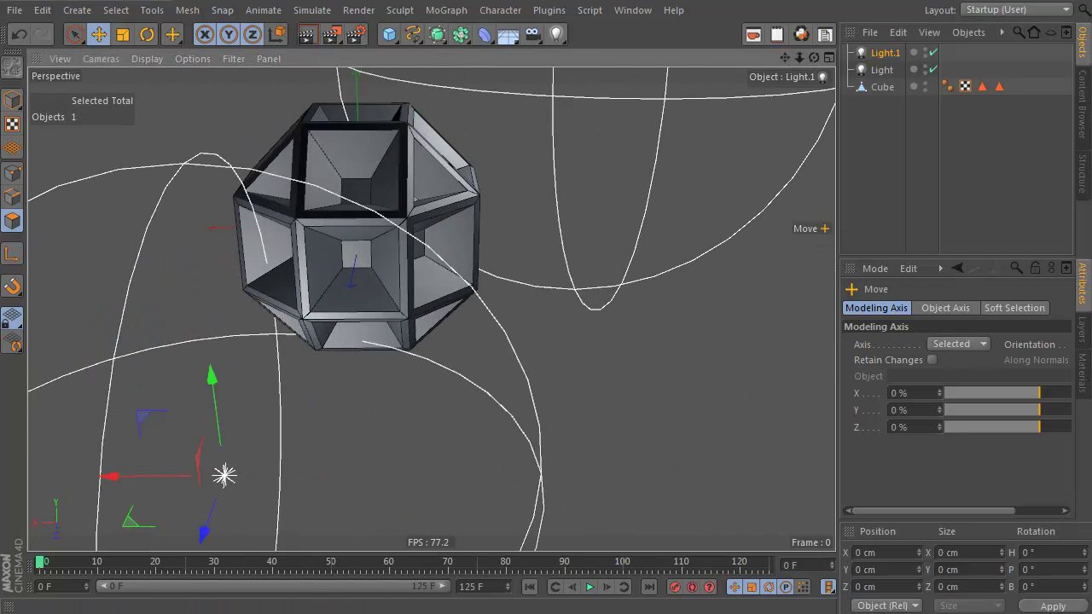
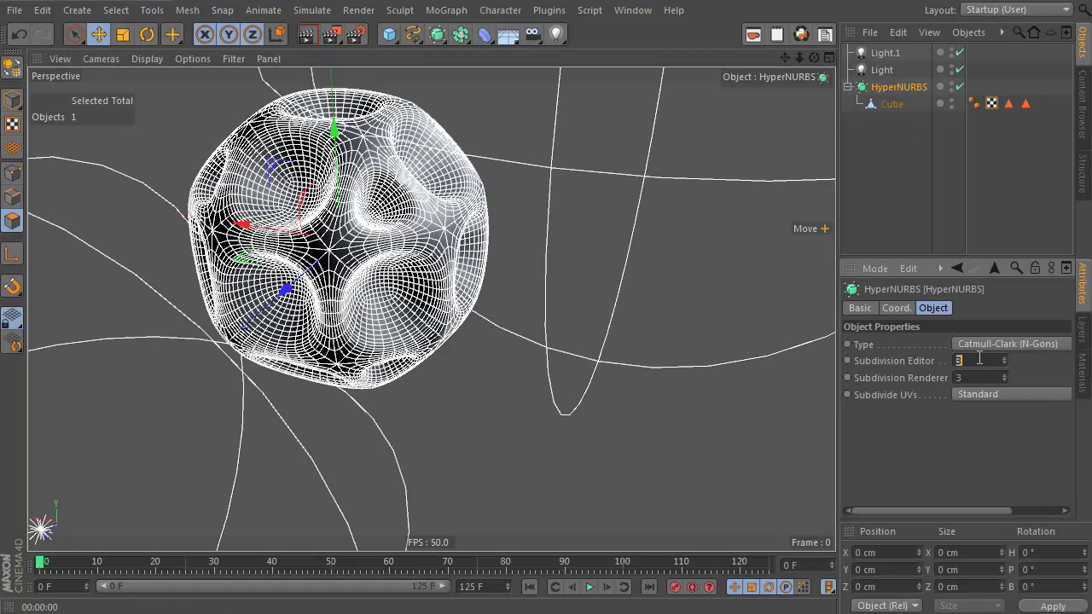
# Smooth the cube with a HyperNURBS, render it with editor subdivision 4, and lower that subdivision to 2
pyautogui.click(314, 32)
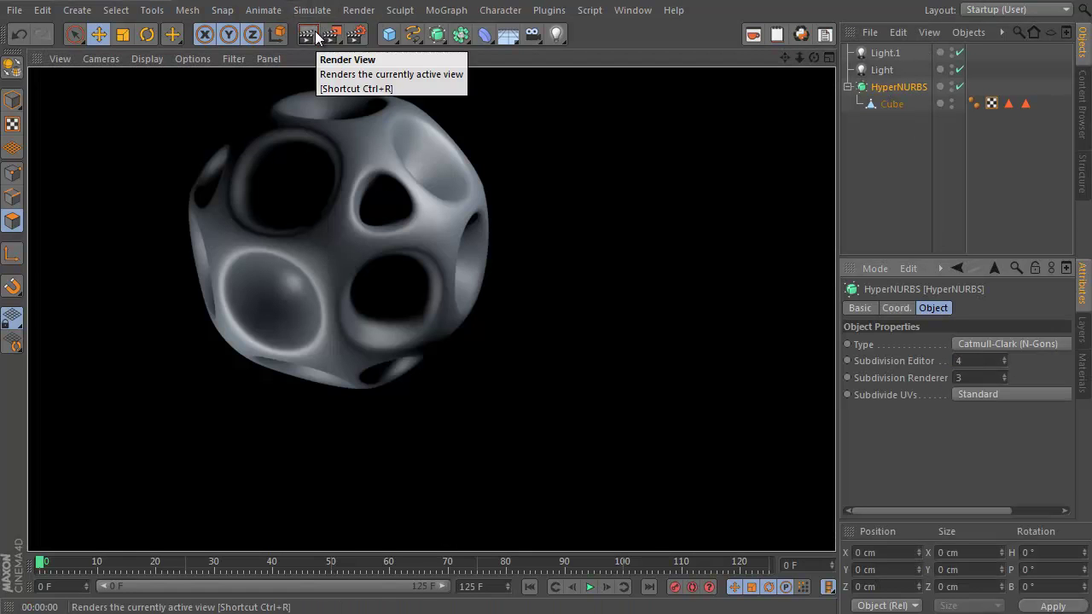
pyautogui.scroll(-3, 977, 358)
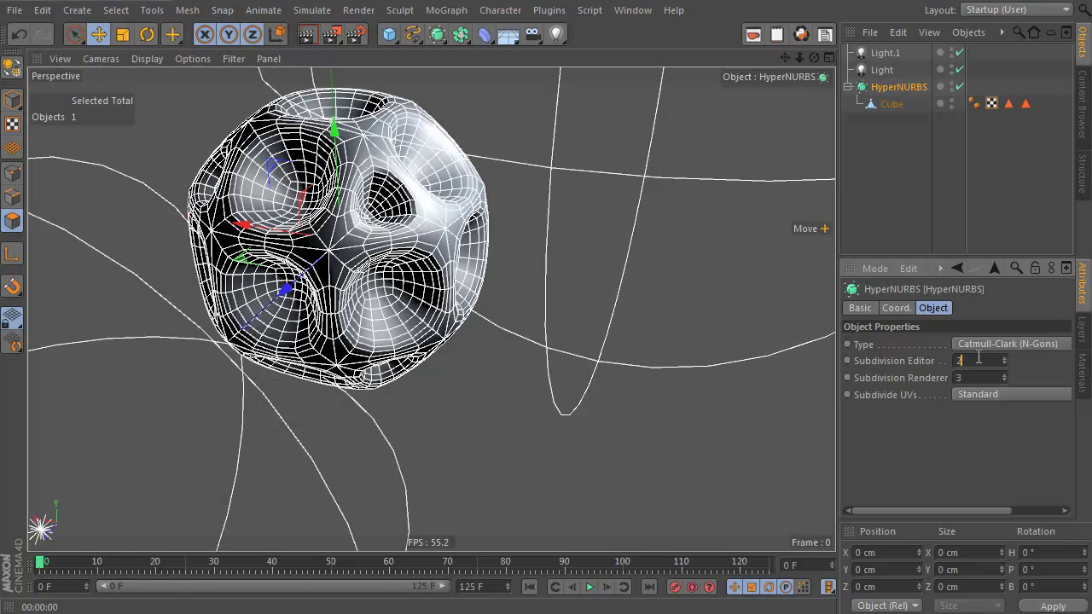
# Select all polygons of the cube inside the HyperNURBS
pyautogui.click(879, 180)
pyautogui.click(887, 103)
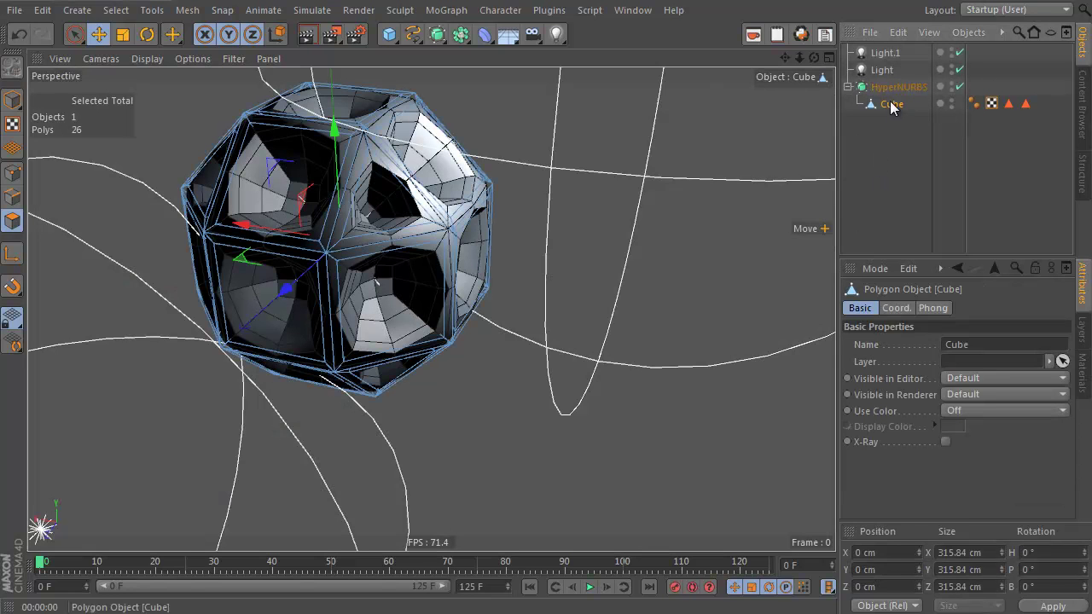
pyautogui.rightClick(610, 140)
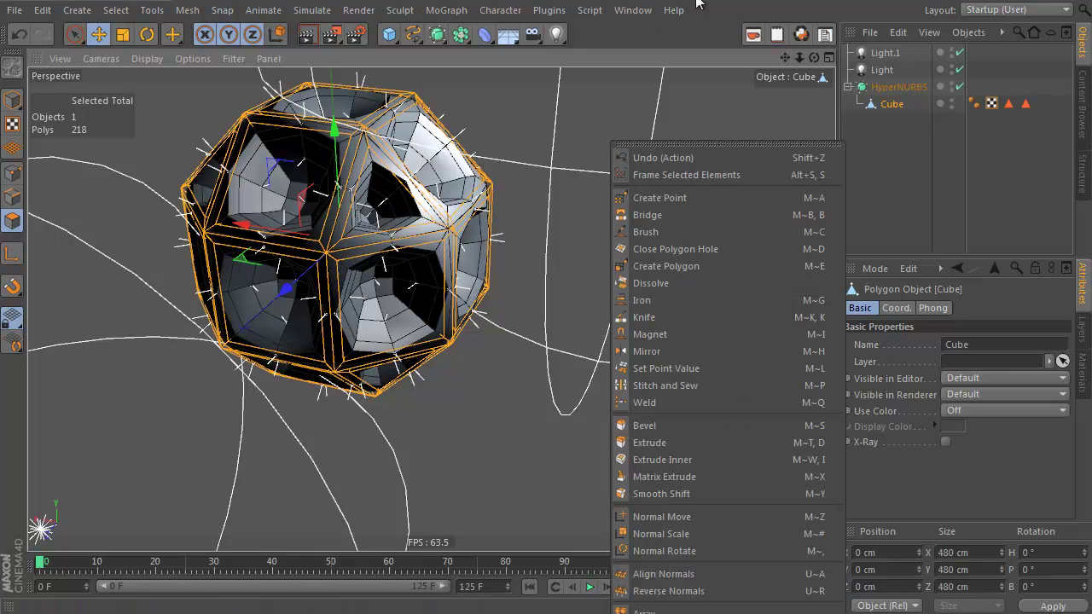
pyautogui.rightClick(497, 86)
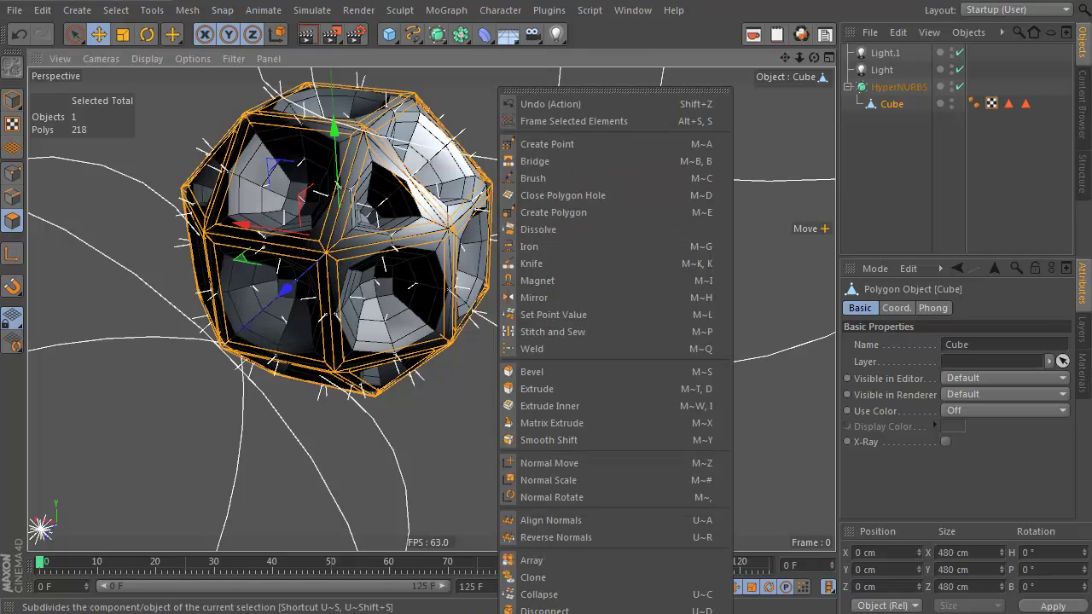
pyautogui.click(183, 10)
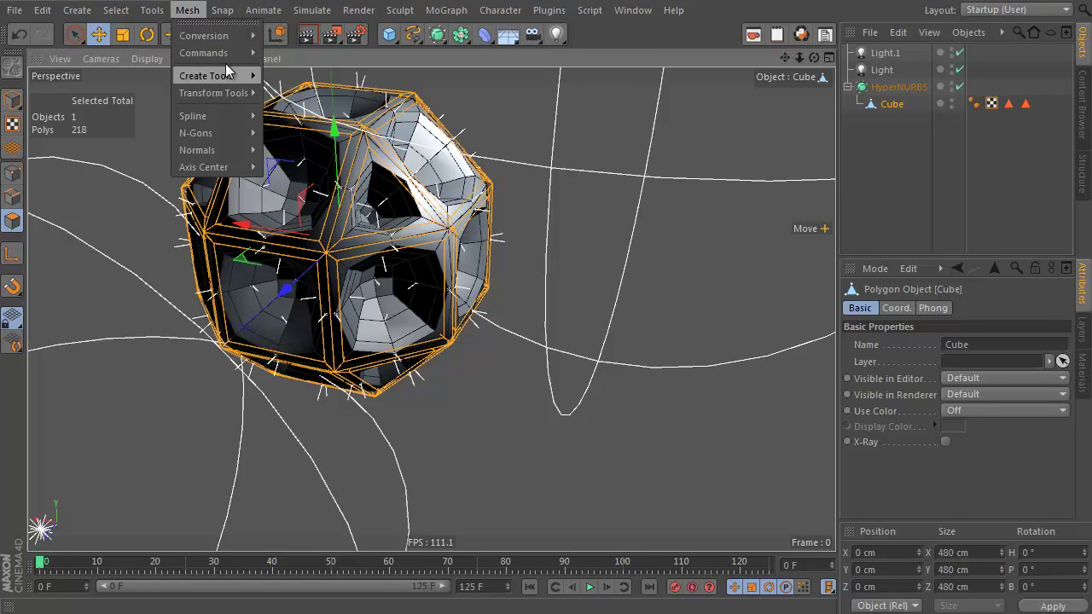
pyautogui.moveTo(231, 53)
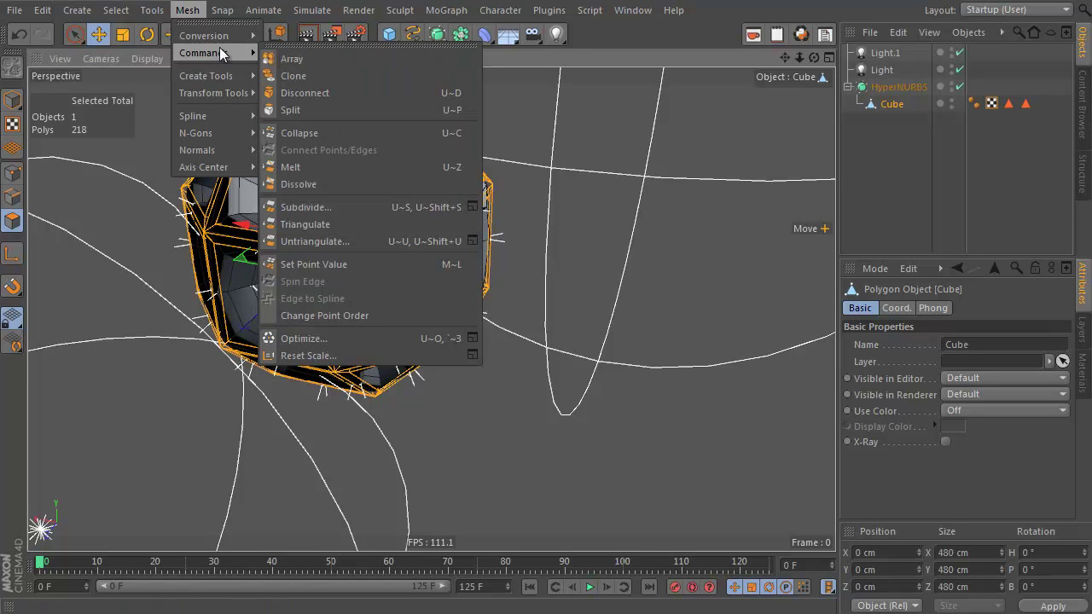
pyautogui.moveTo(238, 81)
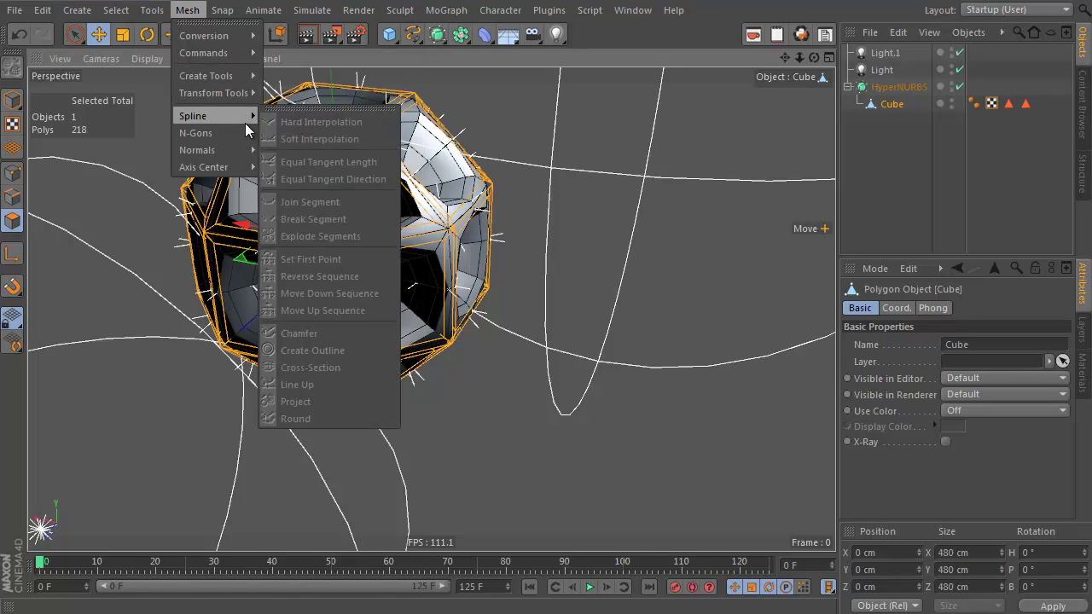
pyautogui.click(500, 8)
pyautogui.rightClick(486, 112)
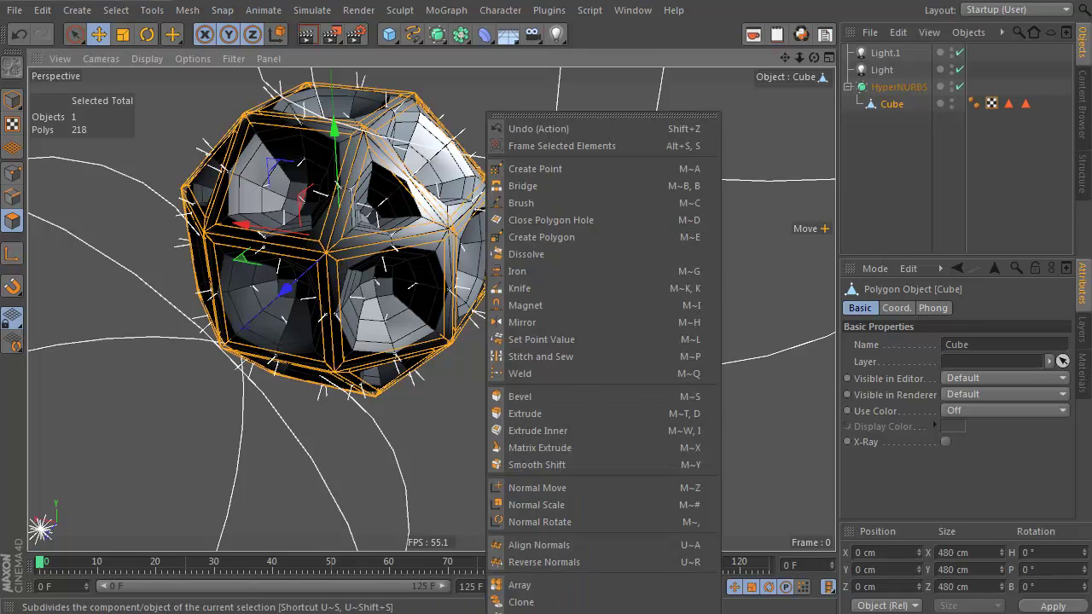
pyautogui.press('Escape')
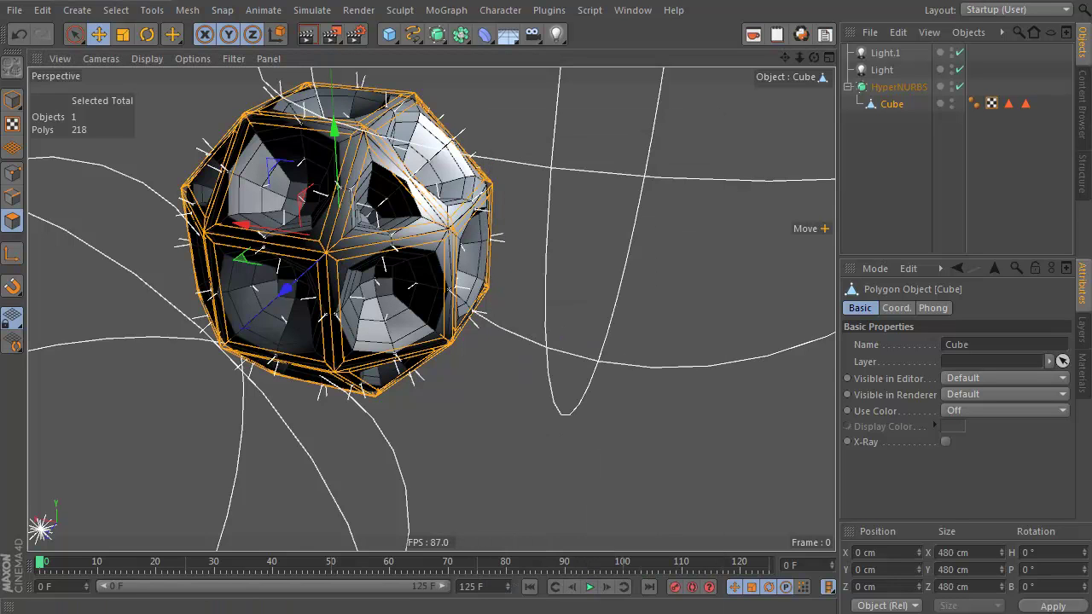
# Try subdividing the cube's selected polygons with subdivision 1, and switch off the HyperNURBS to inspect the mesh
pyautogui.moveTo(655, 331); pyautogui.dragTo(644, 306)
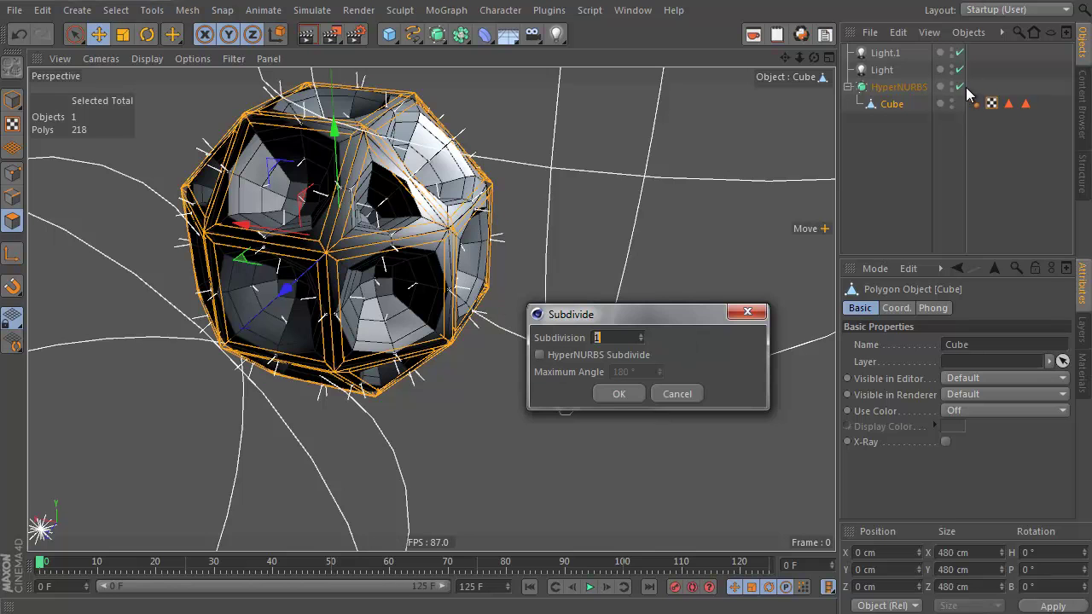
pyautogui.click(619, 394)
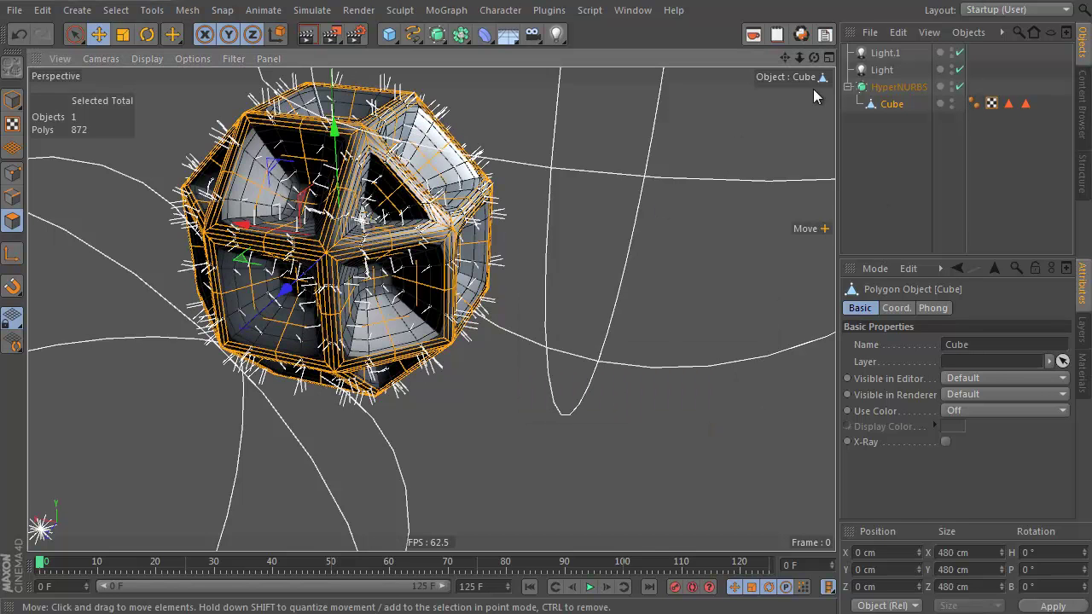
pyautogui.click(959, 87)
pyautogui.click(772, 201)
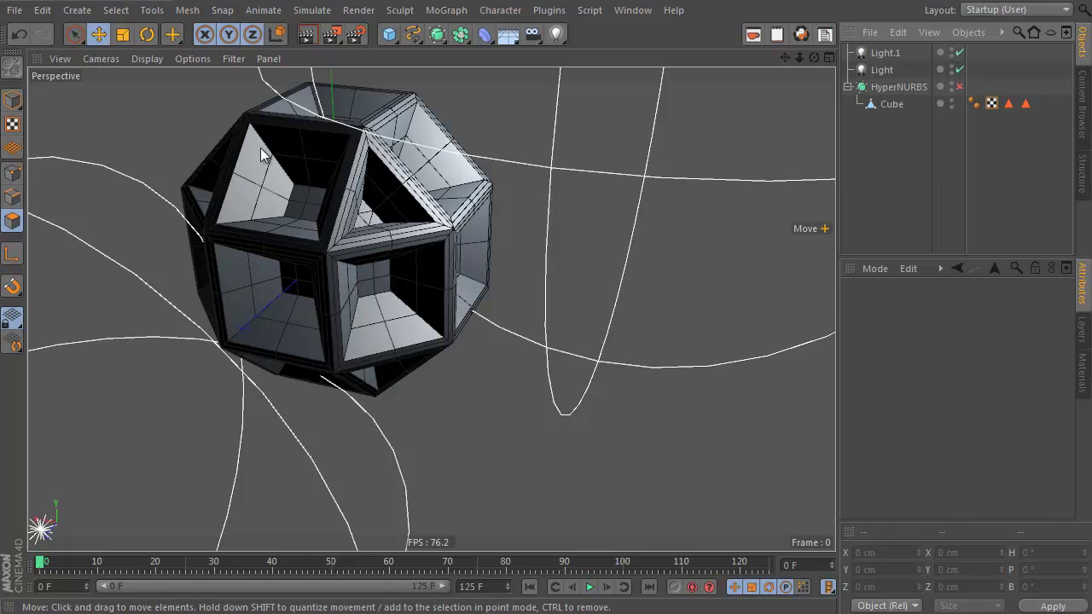
# Undo the deselection, the HyperNURBS switch-off and the subdivision of the cube
pyautogui.click(18, 35)
pyautogui.click(18, 35)
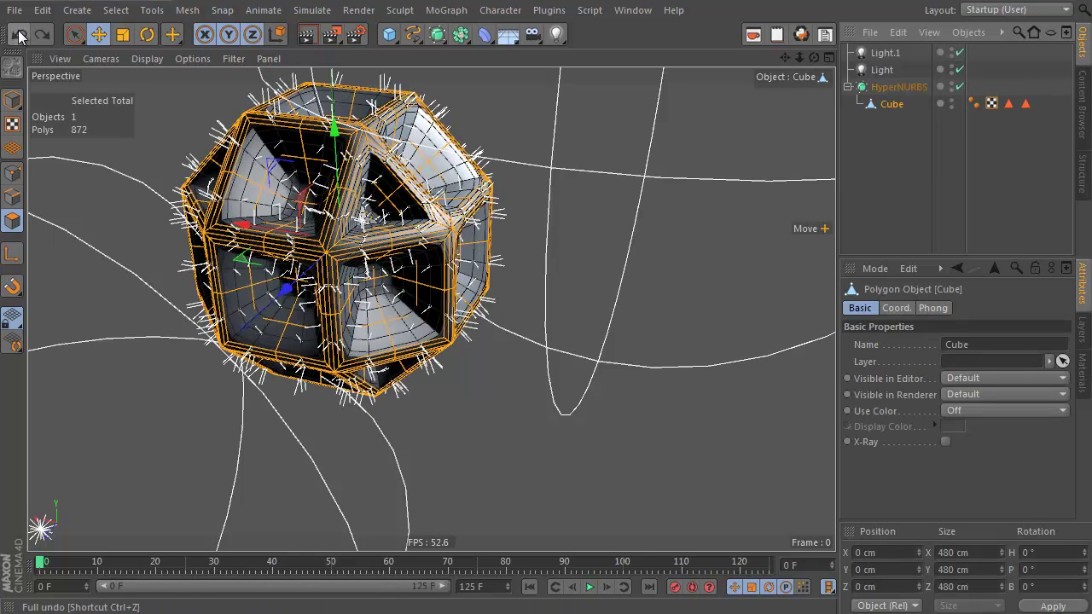
pyautogui.click(18, 35)
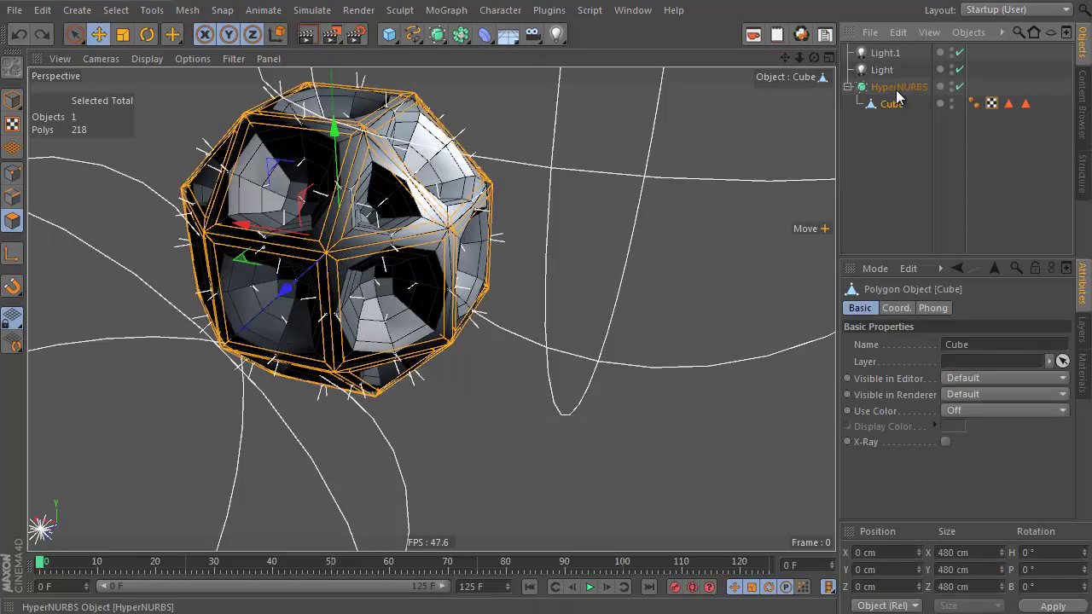
# Switch off the HyperNURBS and select the cube again with all its polygons
pyautogui.click(959, 86)
pyautogui.click(890, 128)
pyautogui.click(889, 107)
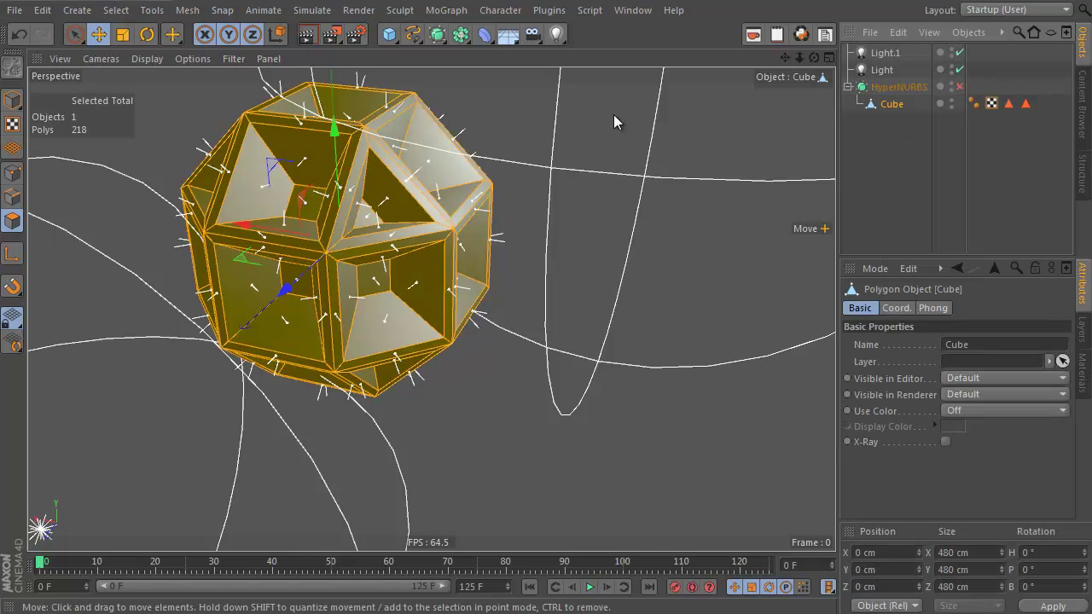
# Try subdividing the selected polygons with the HyperNURBS Subdivide option enabled, and undo the result
pyautogui.rightClick(619, 157)
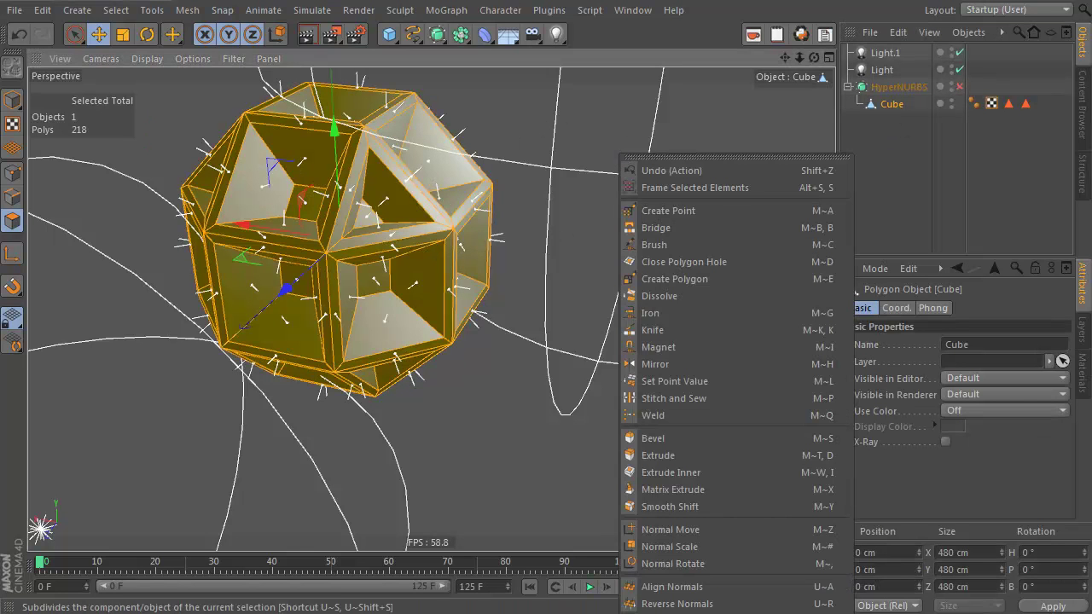
pyautogui.click(836, 613)
pyautogui.moveTo(538, 613); pyautogui.dragTo(579, 164)
pyautogui.click(505, 199)
pyautogui.click(583, 239)
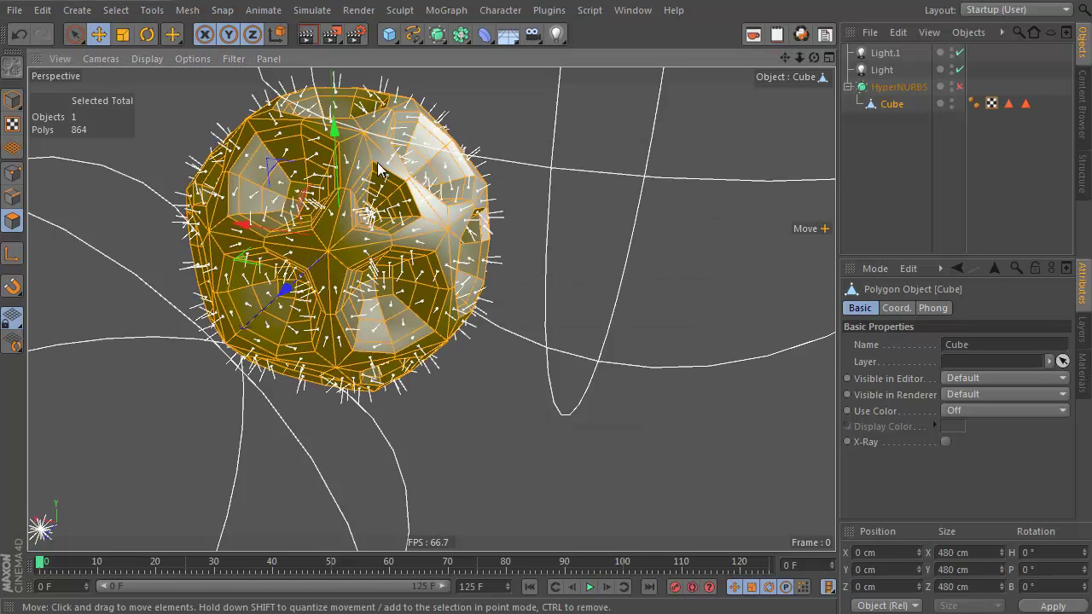
pyautogui.hotkey('ctrl', 'z')
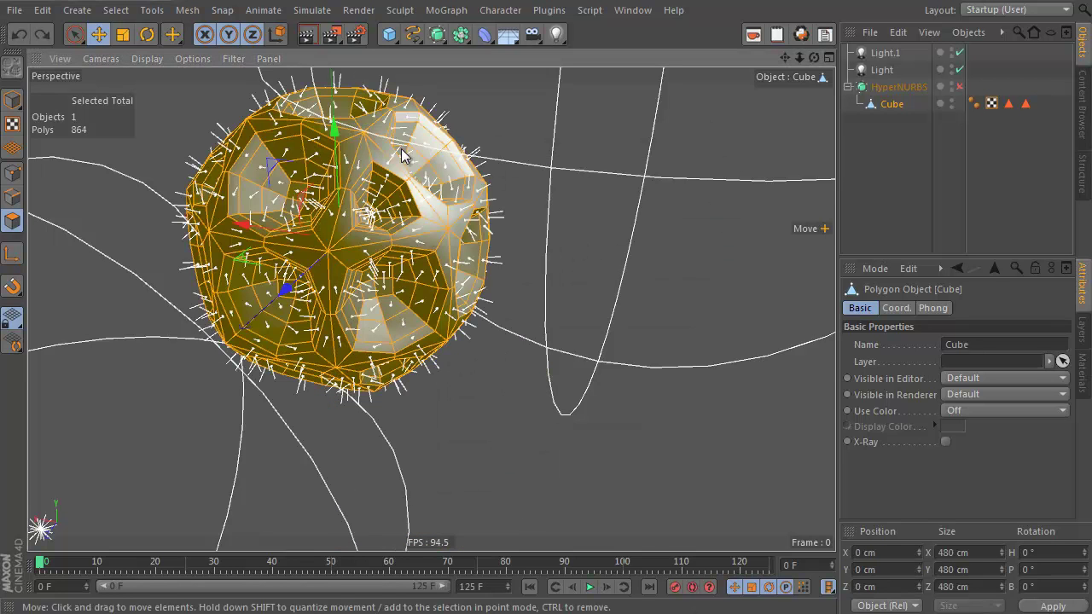
pyautogui.hotkey('ctrl', 'z')
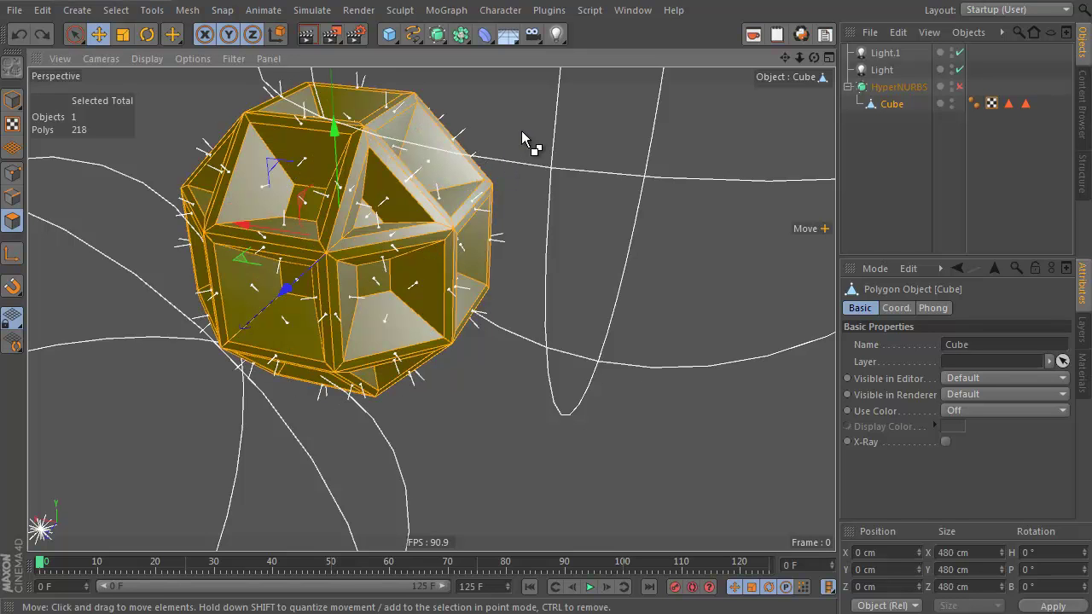
# Subdivide the cube's selected polygons with subdivision 3 and HyperNURBS Subdivide disabled
pyautogui.rightClick(587, 91)
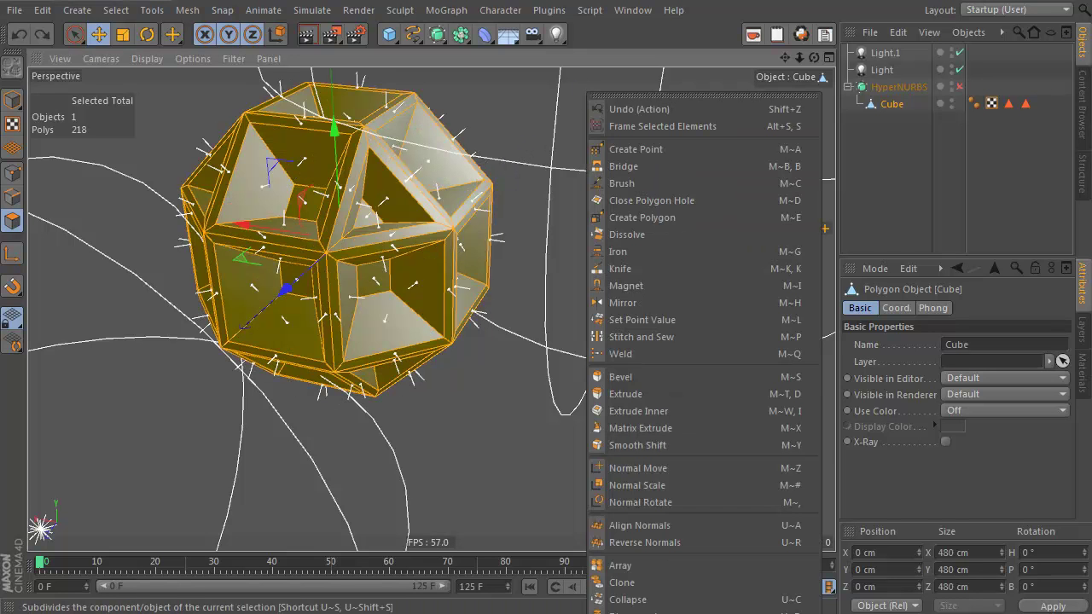
pyautogui.click(806, 613)
pyautogui.moveTo(625, 365); pyautogui.dragTo(612, 237)
pyautogui.write('3')
pyautogui.click(515, 275)
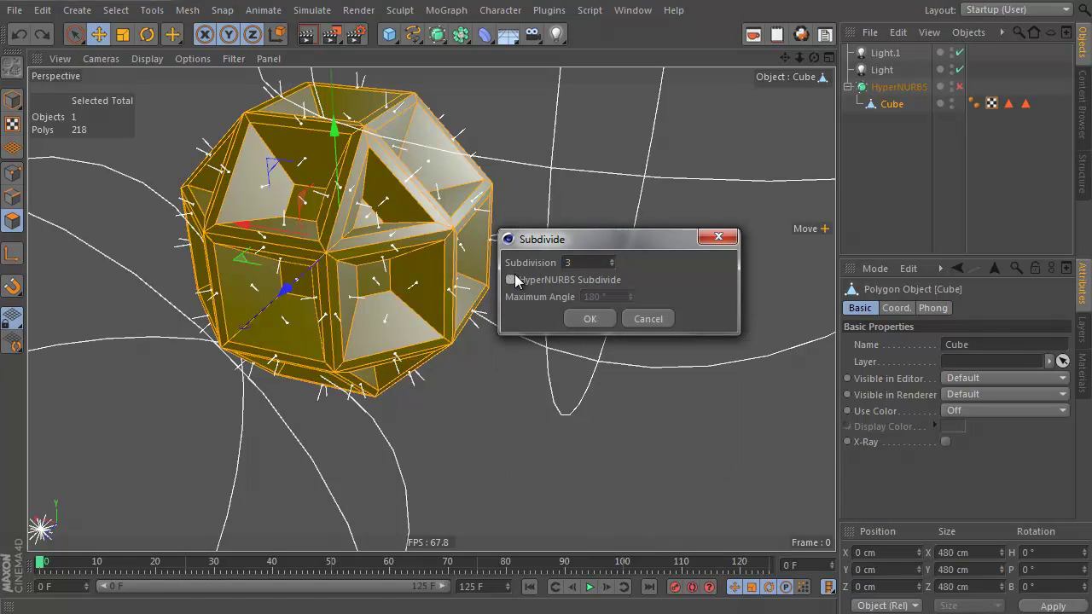
pyautogui.click(586, 317)
# Render the subdivided ball in model mode with nothing selected
pyautogui.click(858, 183)
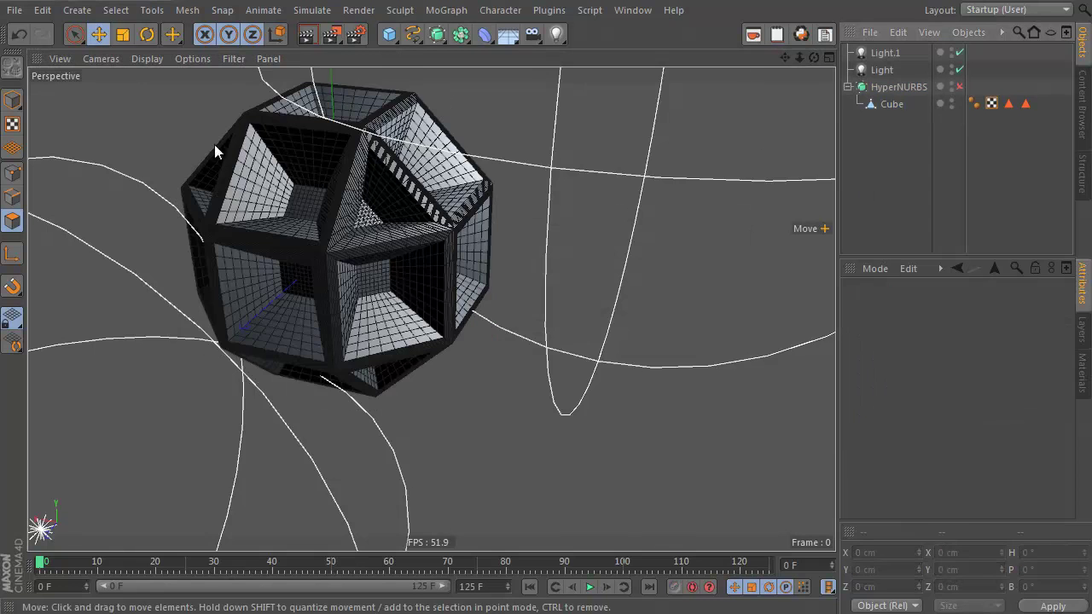
pyautogui.click(12, 99)
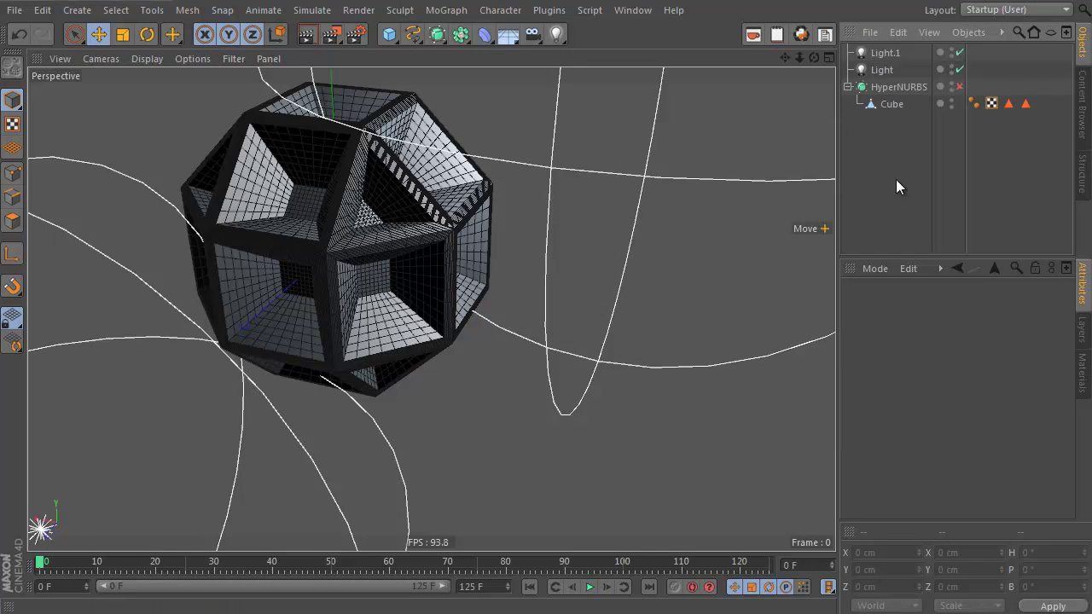
pyautogui.click(305, 35)
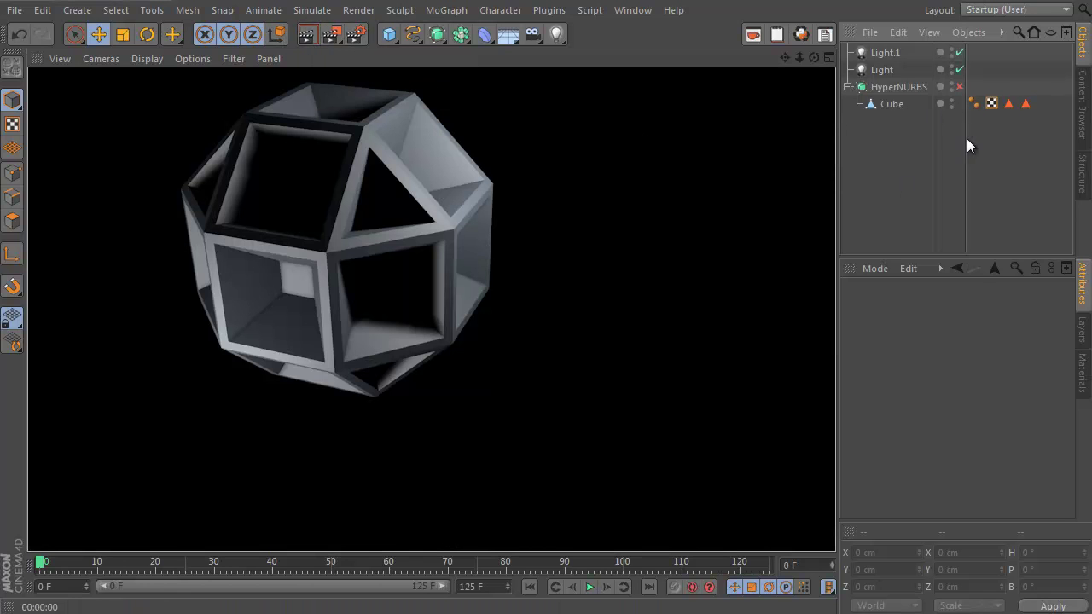
# Set the cube's Phong angle to 80° and render the view
pyautogui.click(973, 103)
pyautogui.moveTo(987, 358); pyautogui.dragTo(984, 356)
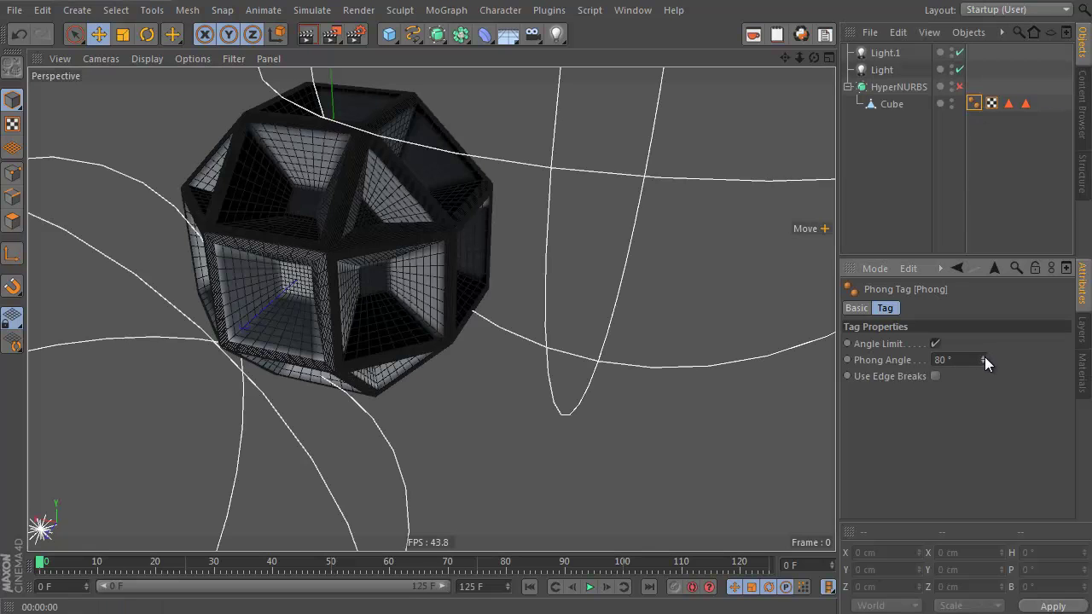
pyautogui.click(299, 37)
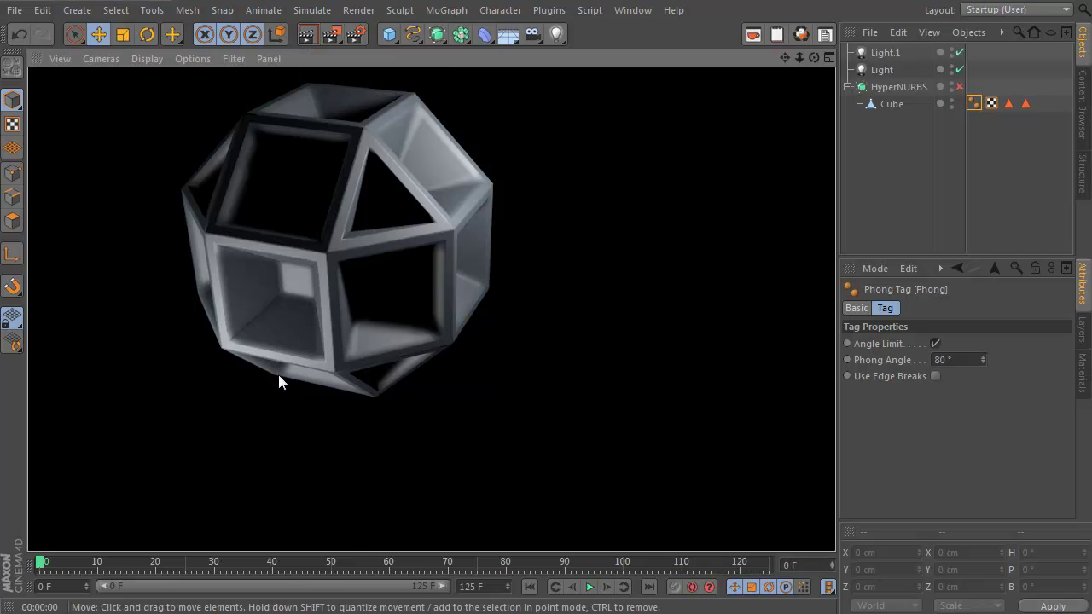
# Switch the HyperNURBS back on with editor subdivision 1 and render the smoothed ball
pyautogui.click(959, 87)
pyautogui.click(907, 93)
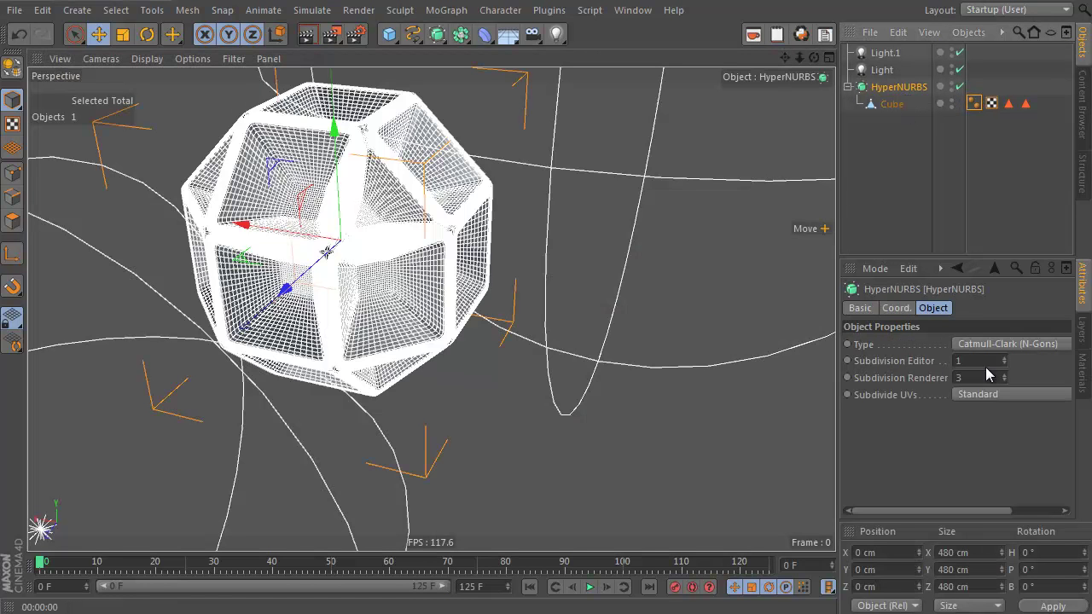
pyautogui.click(887, 224)
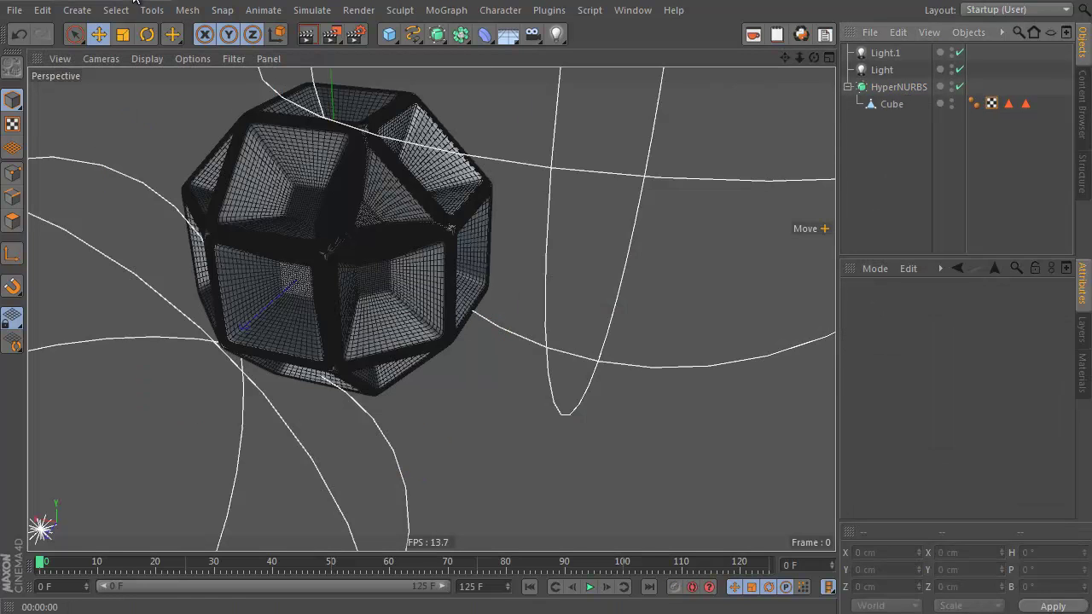
pyautogui.click(307, 34)
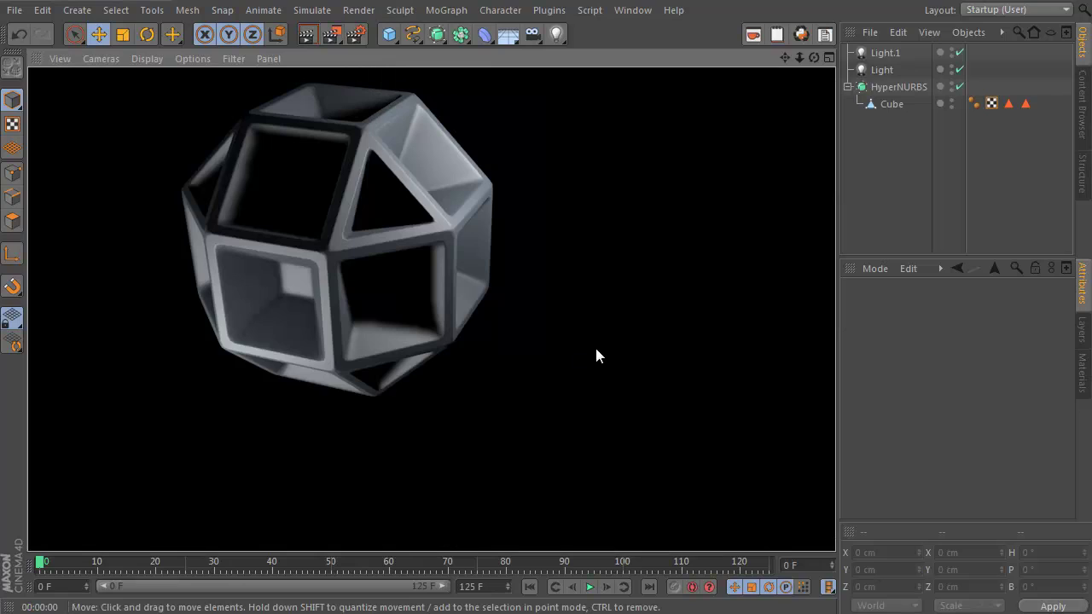
# Switch to the stevie tutorials folder, view the finished Stevie 01 image for comparison, and return to the Cinema 4D scene
pyautogui.moveTo(418, 289)
pyautogui.keyDown('alt'); pyautogui.mouseDown()
pyautogui.moveTo(169, 223)
pyautogui.moveTo(394, 143)
pyautogui.moveTo(643, 225)
pyautogui.moveTo(407, 288)
pyautogui.mouseUp(); pyautogui.keyUp('alt')
pyautogui.keyDown('alt'); pyautogui.moveTo(439, 241); pyautogui.dragTo(415, 218); pyautogui.keyUp('alt')
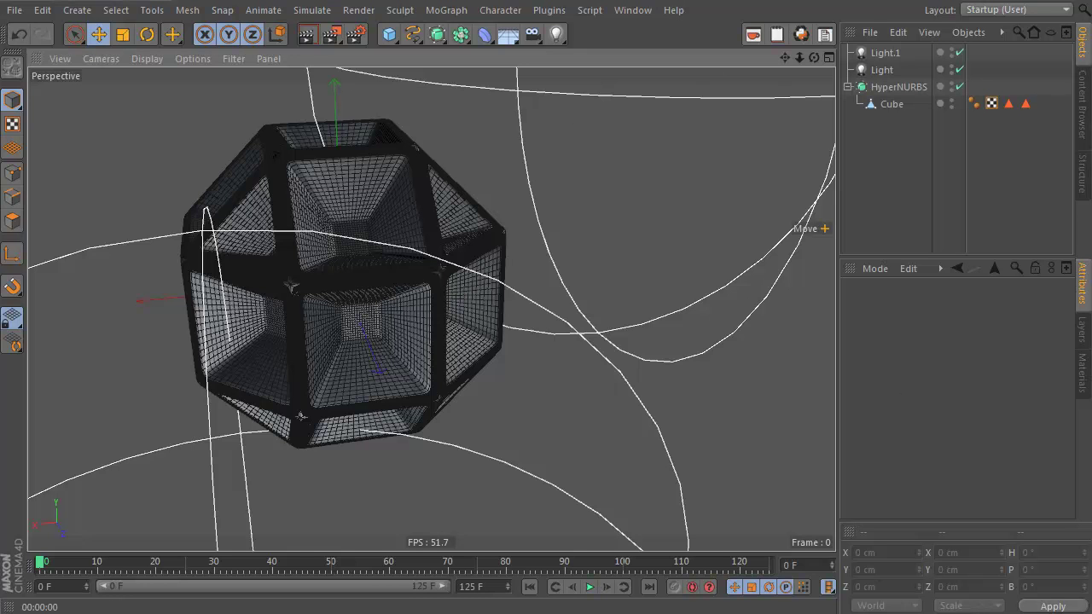
pyautogui.hotkey('alt', 'Tab')
pyautogui.doubleClick(459, 260)
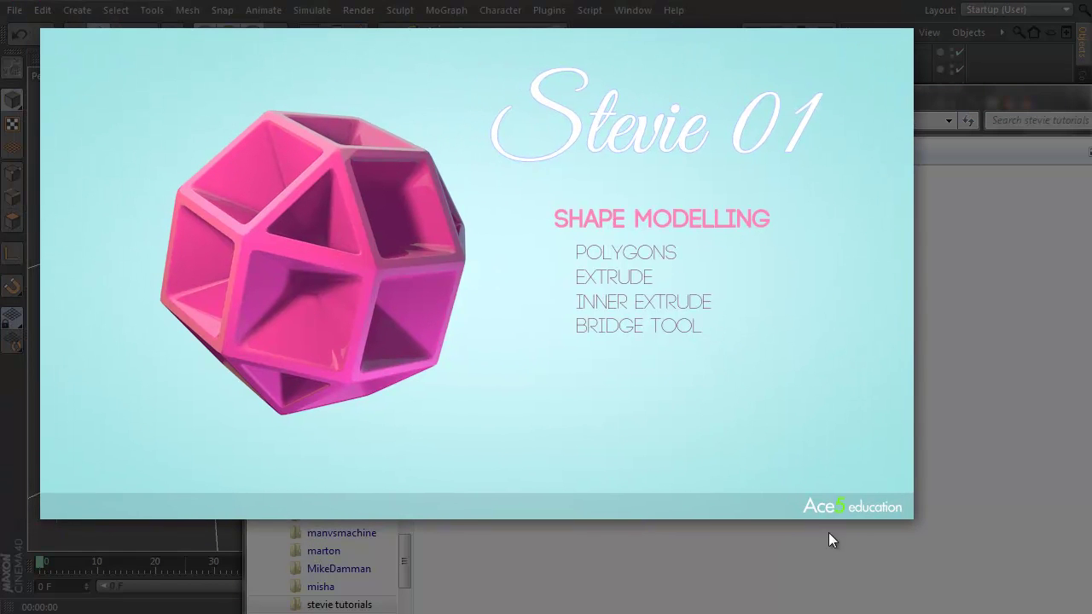
pyautogui.press('Escape')
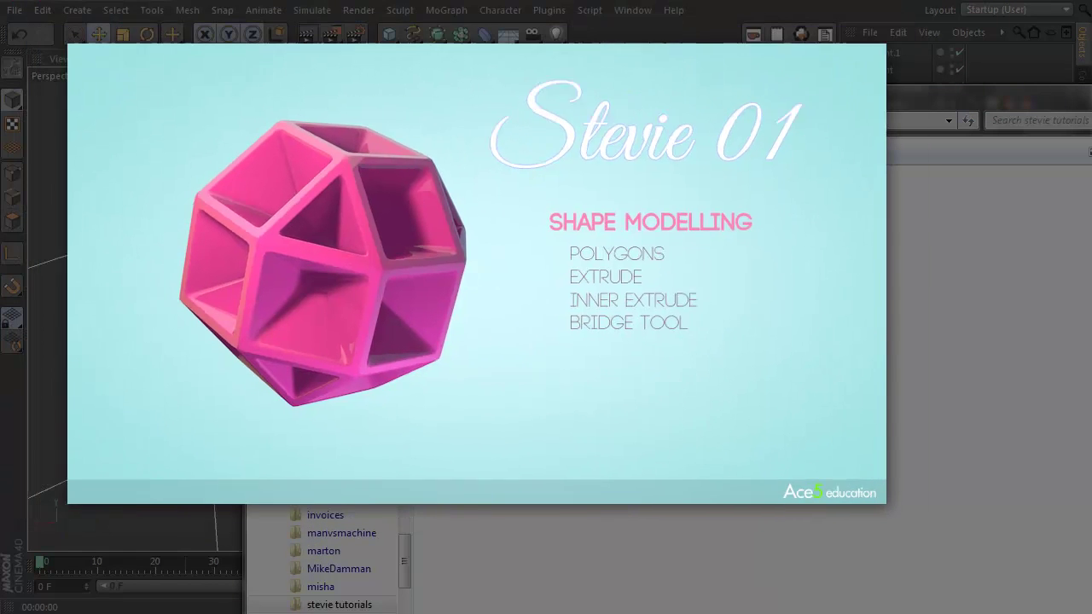
pyautogui.click(1065, 298)
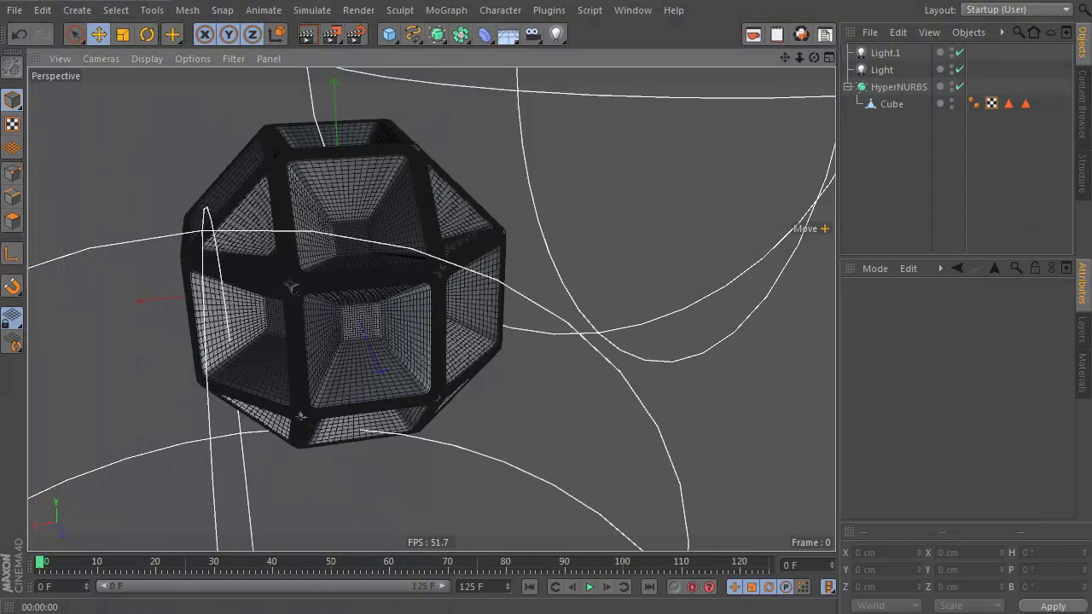